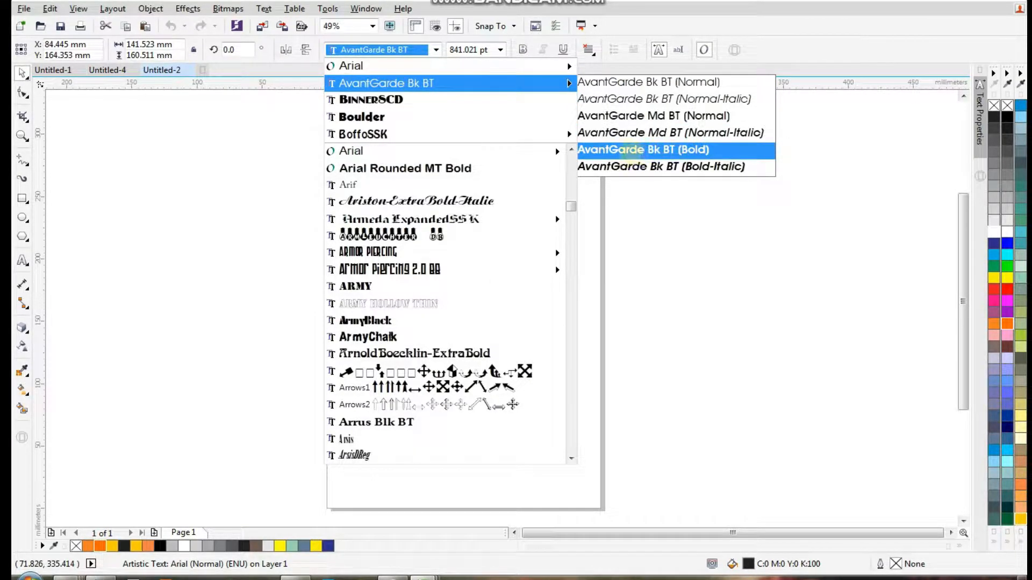
Step: Set the letter e's font to AvantGarde Bk BT (Bold)
click(653, 151)
click(613, 360)
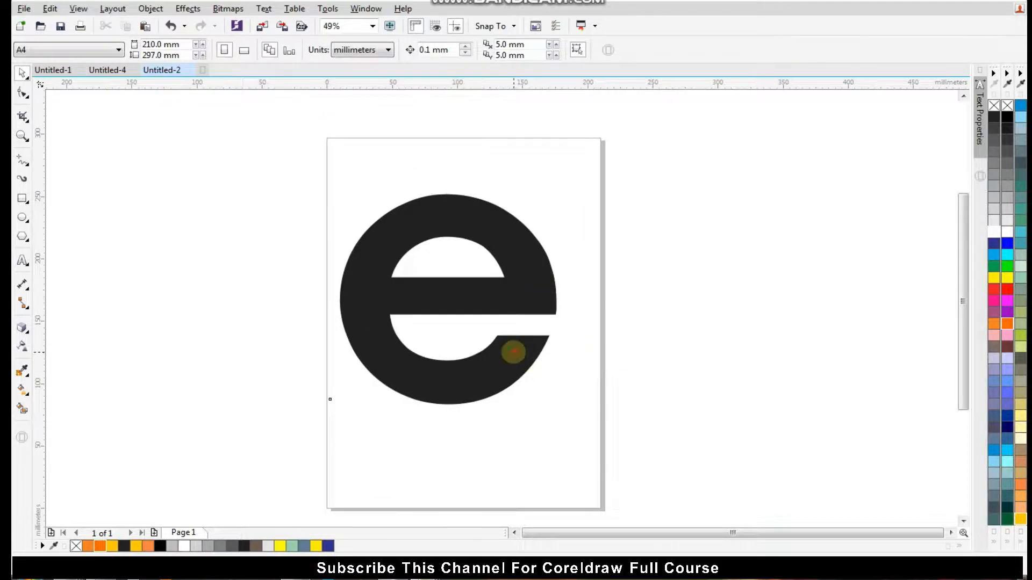
Step: Add perspective to the letter e, pulling both lower corners up and rightward and the upper-left corner inward
click(513, 351)
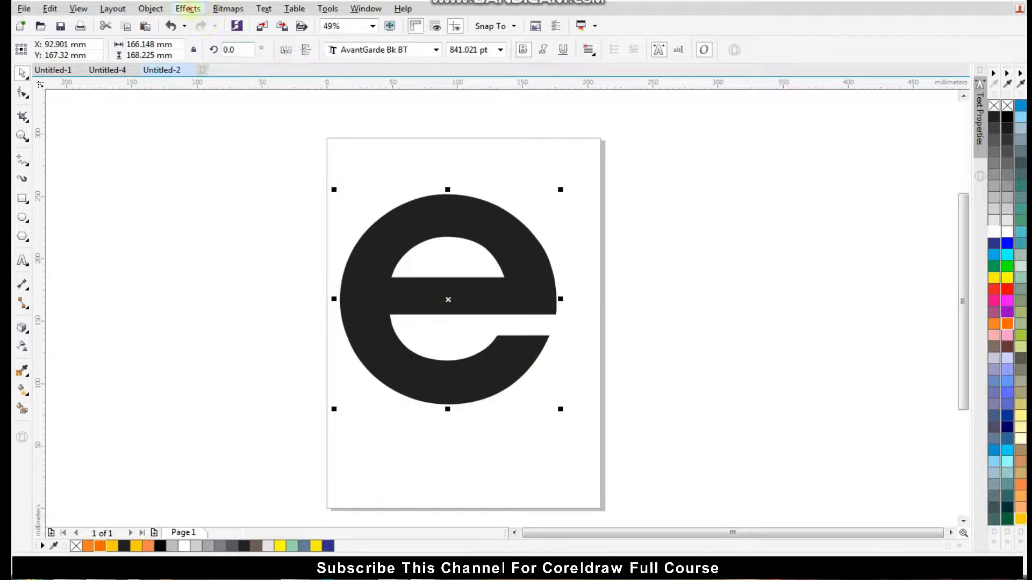
click(188, 8)
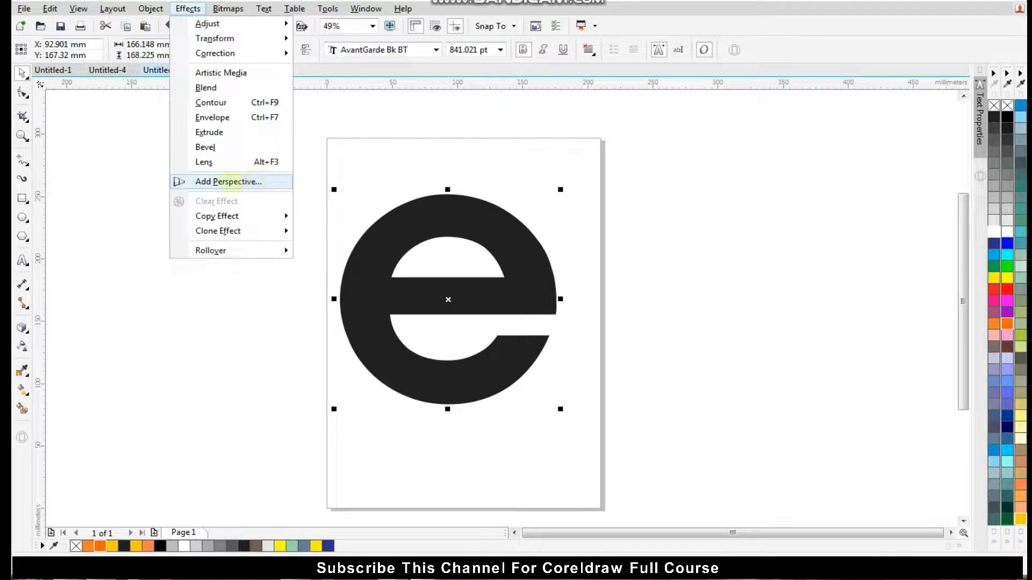
click(225, 181)
drag(555, 405, 603, 317)
drag(338, 404, 438, 345)
drag(338, 194, 383, 209)
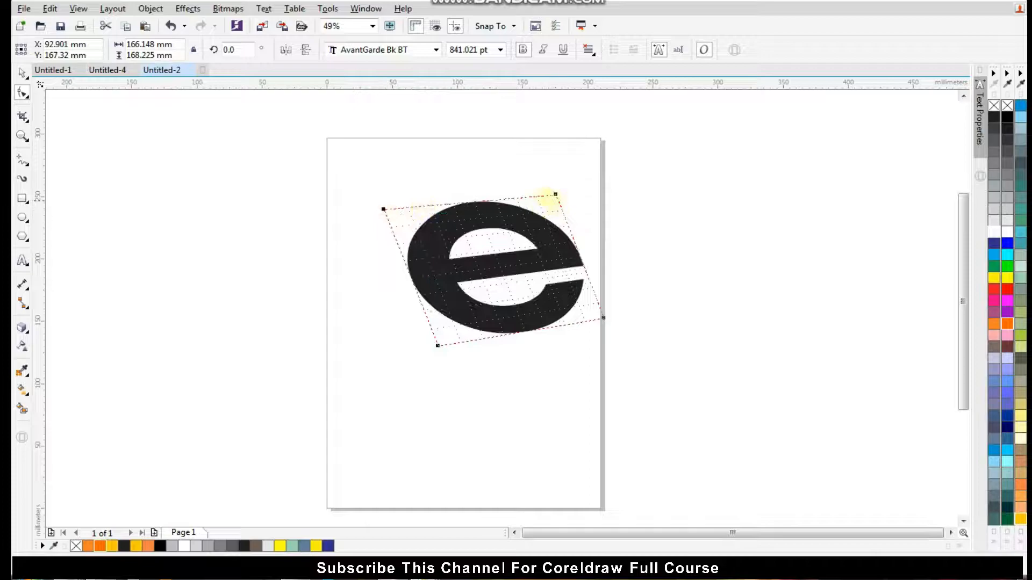
Step: Refine the four perspective corners so the letter slants upward to the right, and shift the letter left to the page's horizontal middle
drag(555, 194, 553, 186)
drag(605, 319, 606, 317)
drag(439, 345, 439, 351)
drag(605, 316, 612, 294)
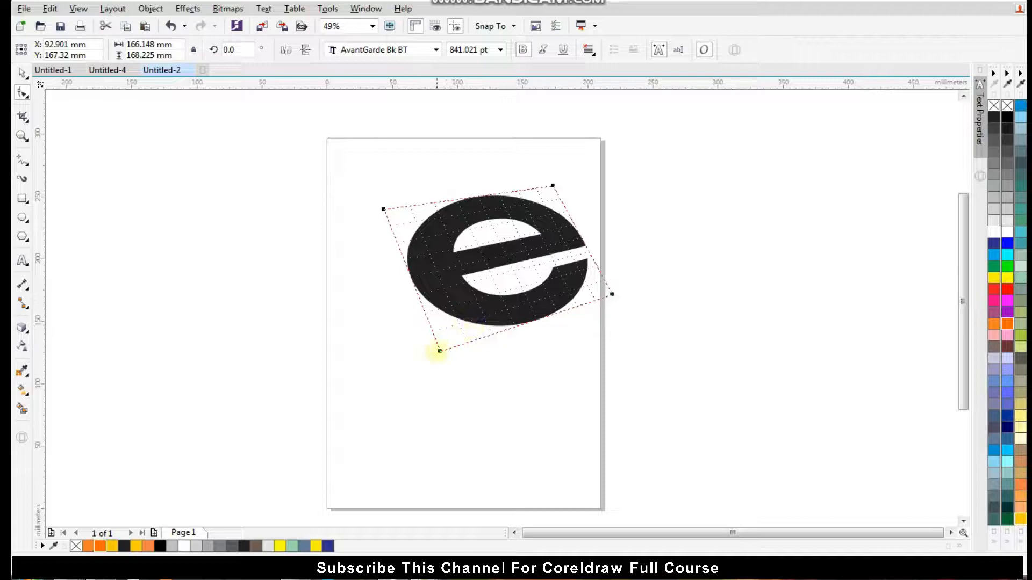
drag(439, 350, 455, 345)
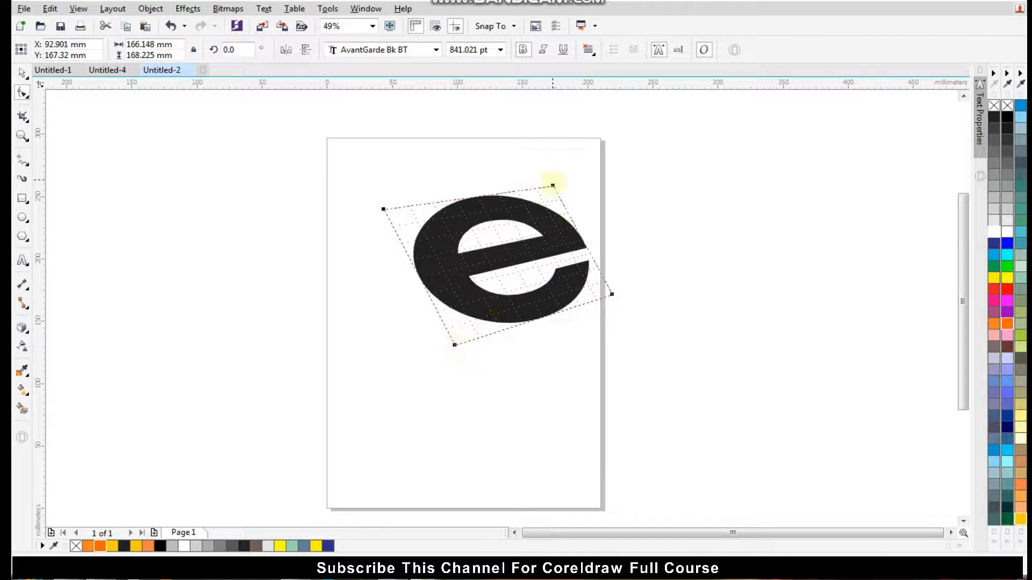
drag(553, 185, 547, 171)
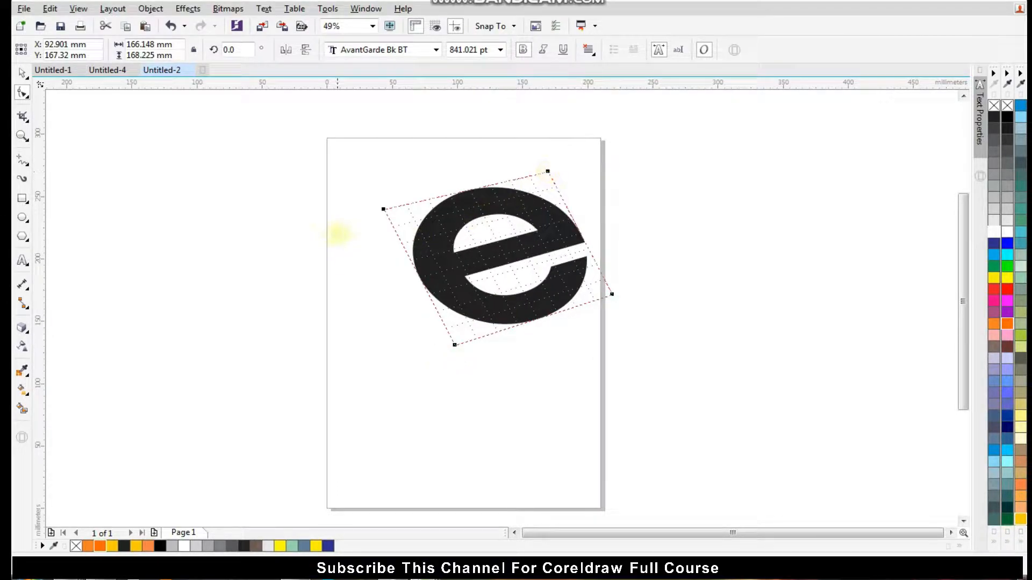
drag(383, 209, 385, 221)
click(21, 72)
drag(534, 276, 458, 343)
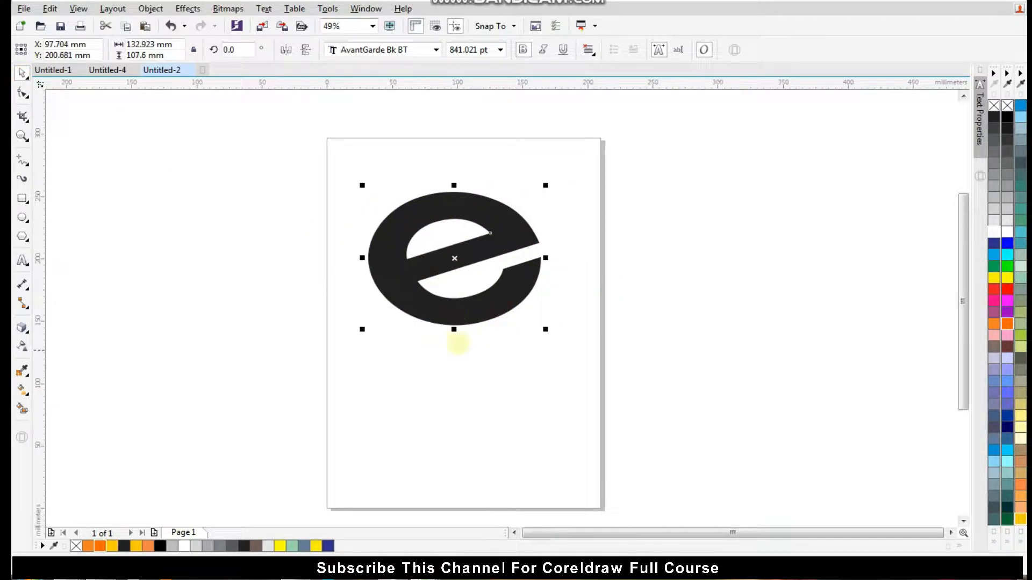
Step: Extrude the letter e downward and switch the extrusion to a parallel type
click(24, 329)
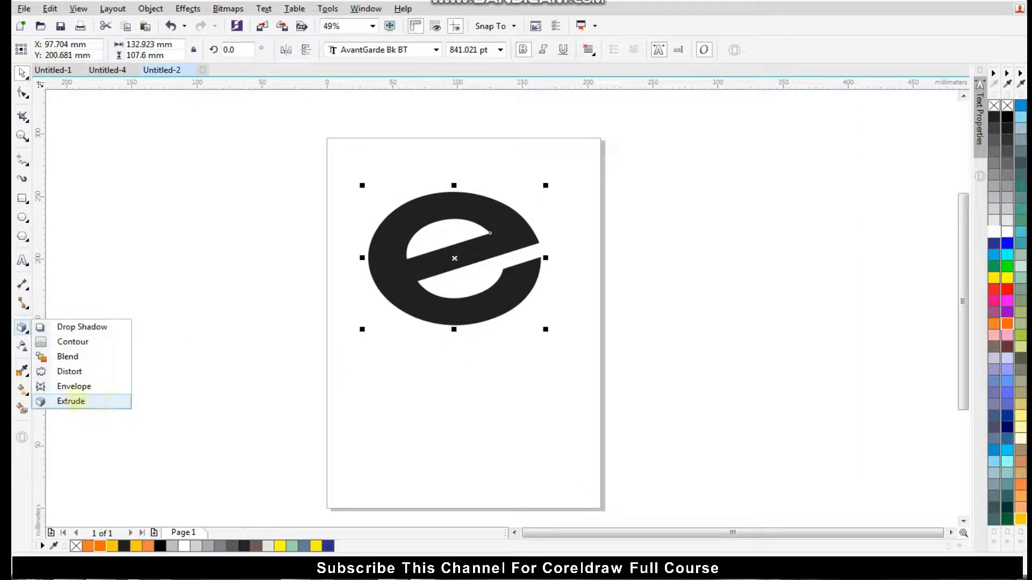
click(109, 401)
drag(461, 241, 460, 358)
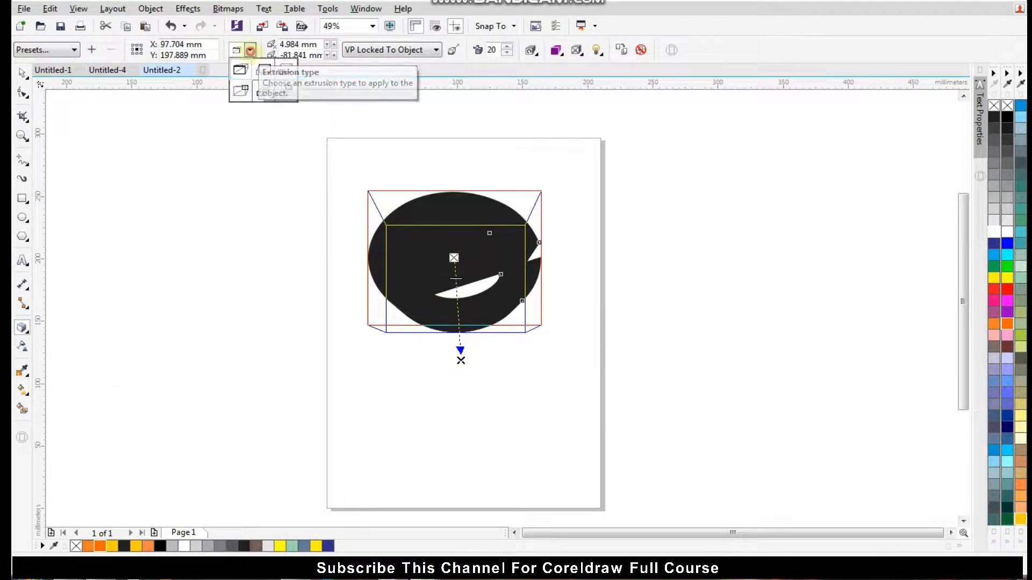
click(250, 50)
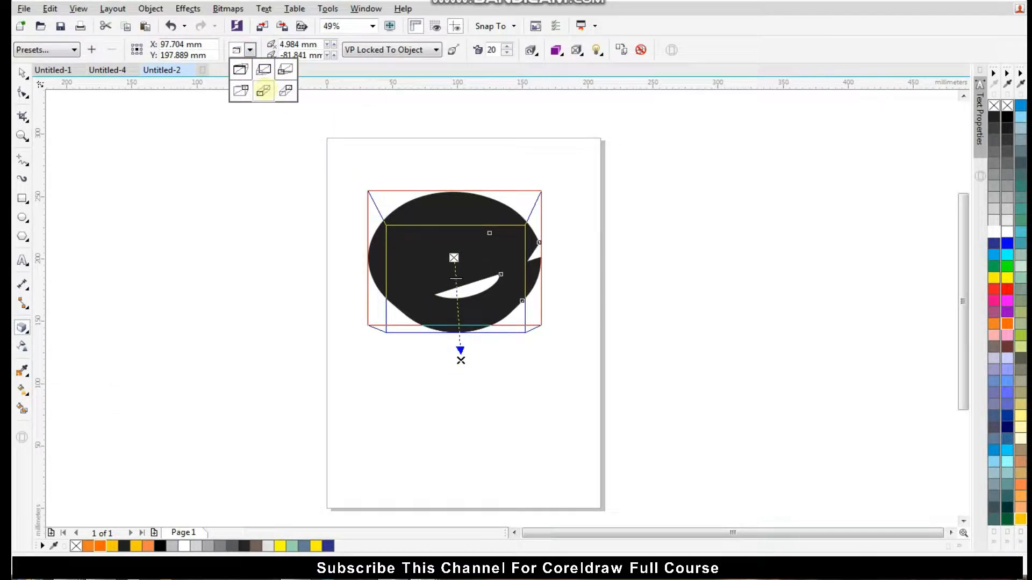
click(263, 90)
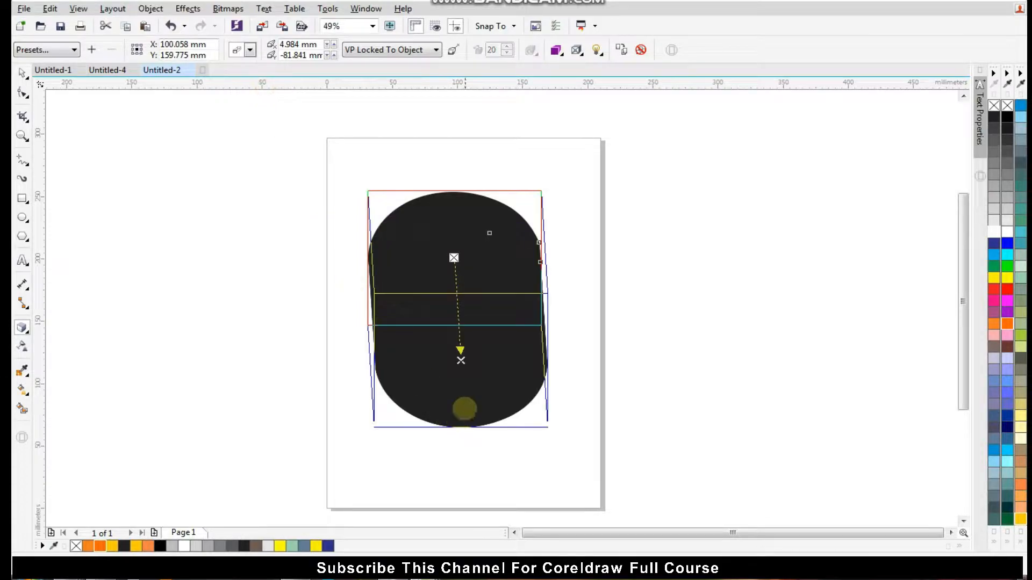
Step: Shorten the parallel extrusion to a vertical offset of about 9 mm below the letter
scroll(460, 359, up, 2)
drag(453, 361, 440, 182)
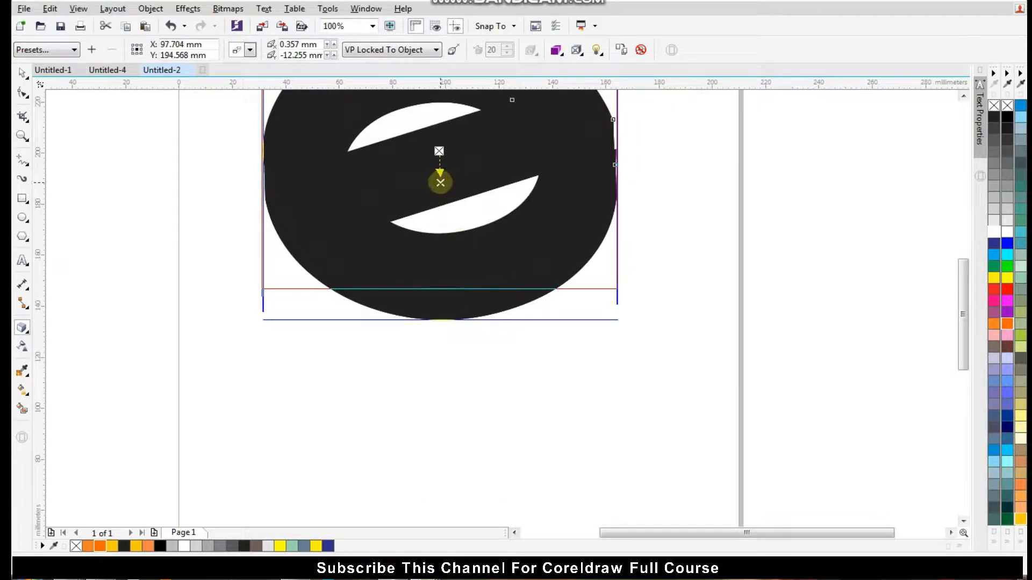
drag(441, 182, 440, 175)
scroll(453, 228, down, 2)
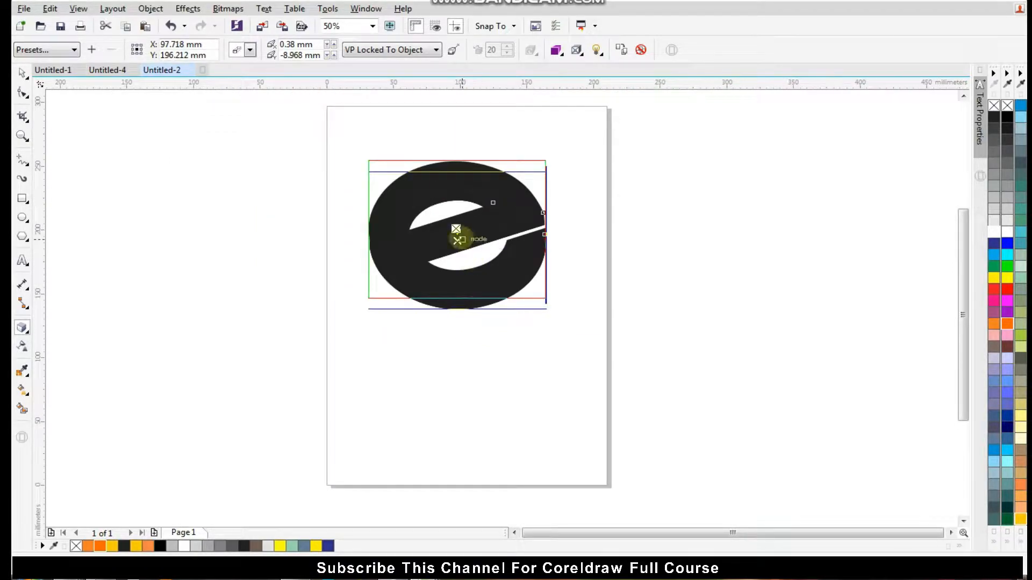
scroll(460, 230, up, 2)
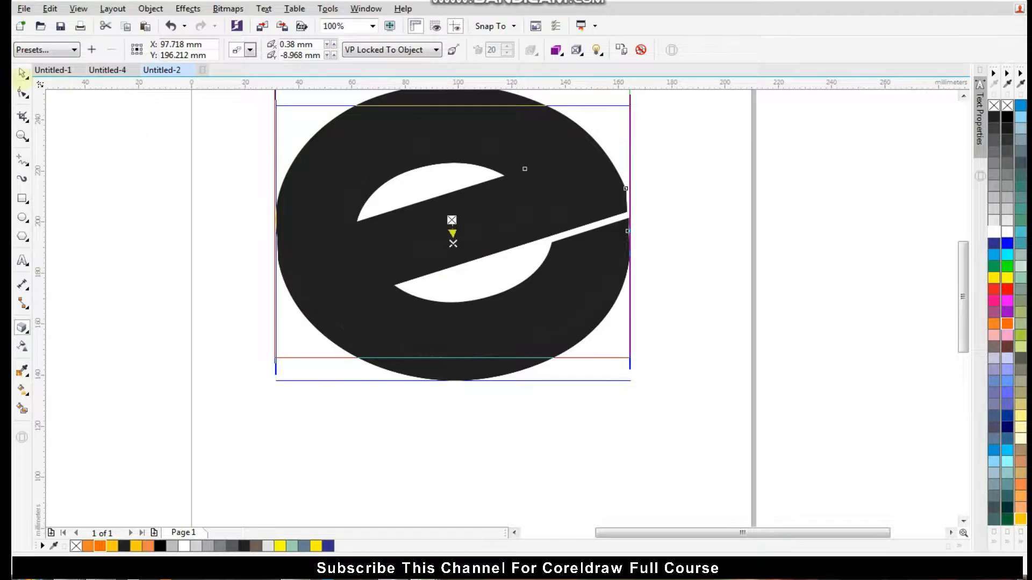
Step: Break the extrude group apart so the front face and the extruded sides are separate
click(21, 72)
click(150, 8)
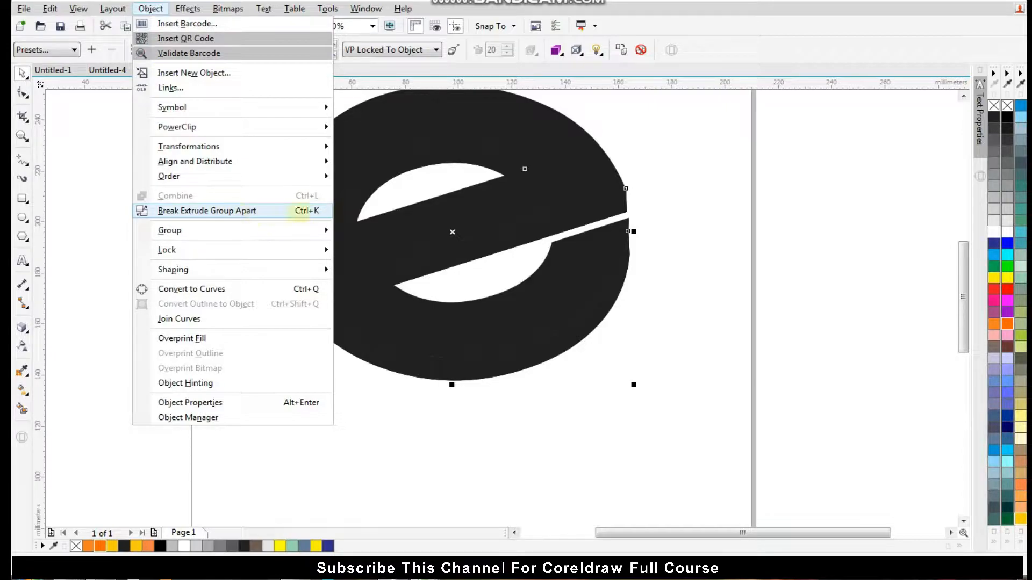
click(272, 210)
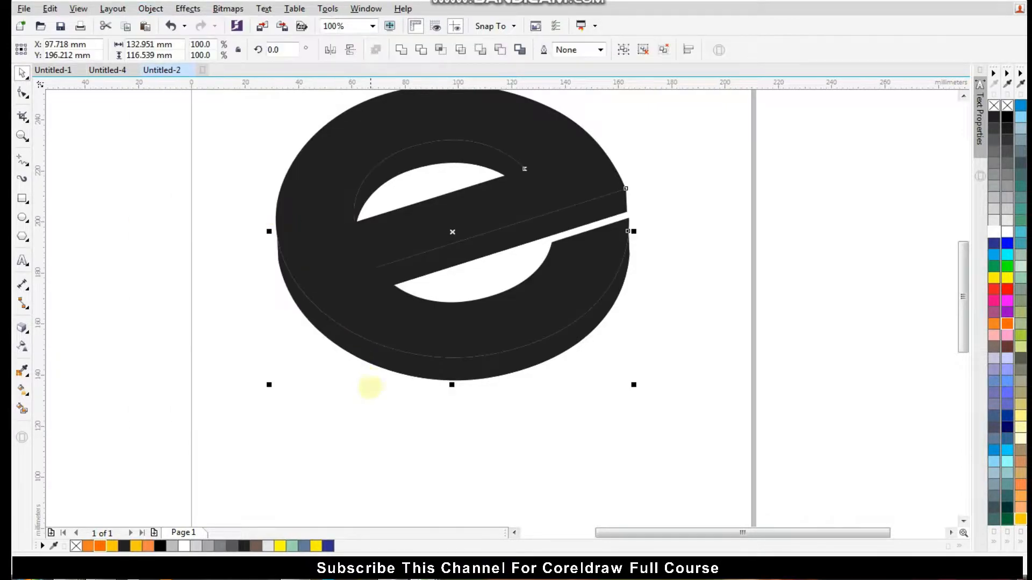
click(369, 390)
Step: Fill the letter's front face with solid orange, leaving it aligned with the extruded sides
click(497, 316)
drag(501, 337, 497, 316)
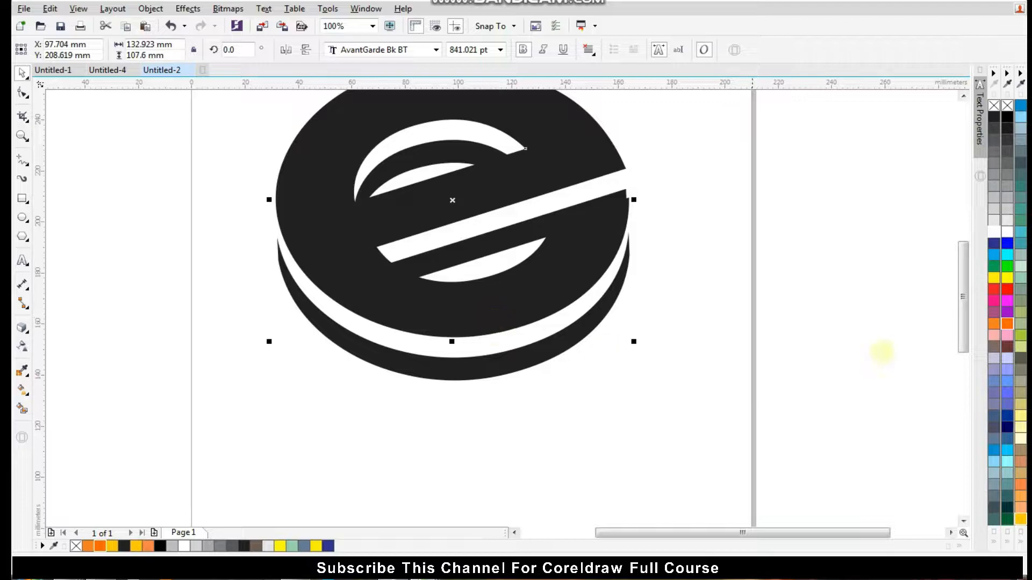
key(ctrl+z)
click(1006, 323)
scroll(456, 399, down, 1)
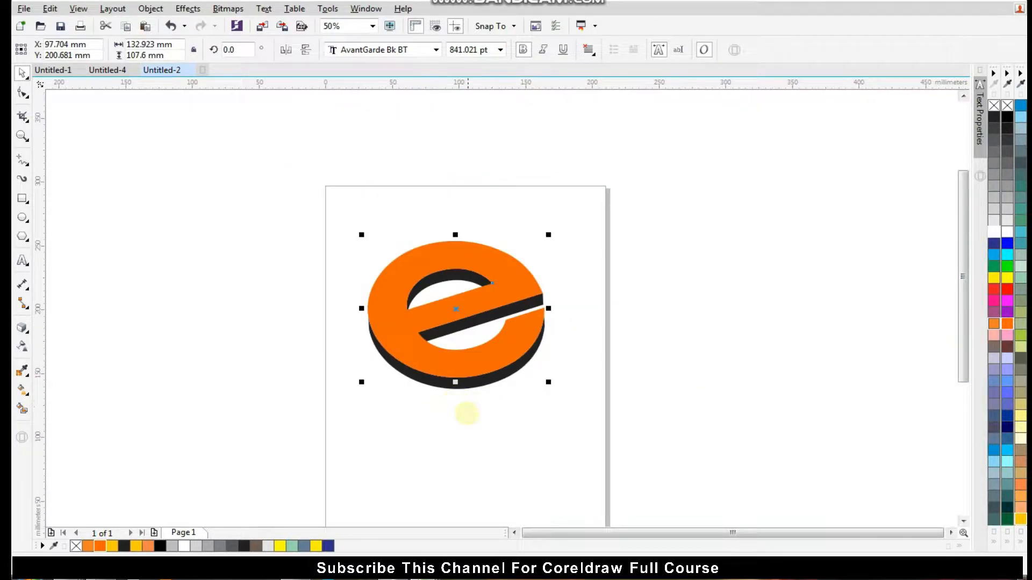
click(467, 415)
Step: Fill the letter's extruded sides with golden yellow
scroll(458, 383, up, 1)
click(461, 391)
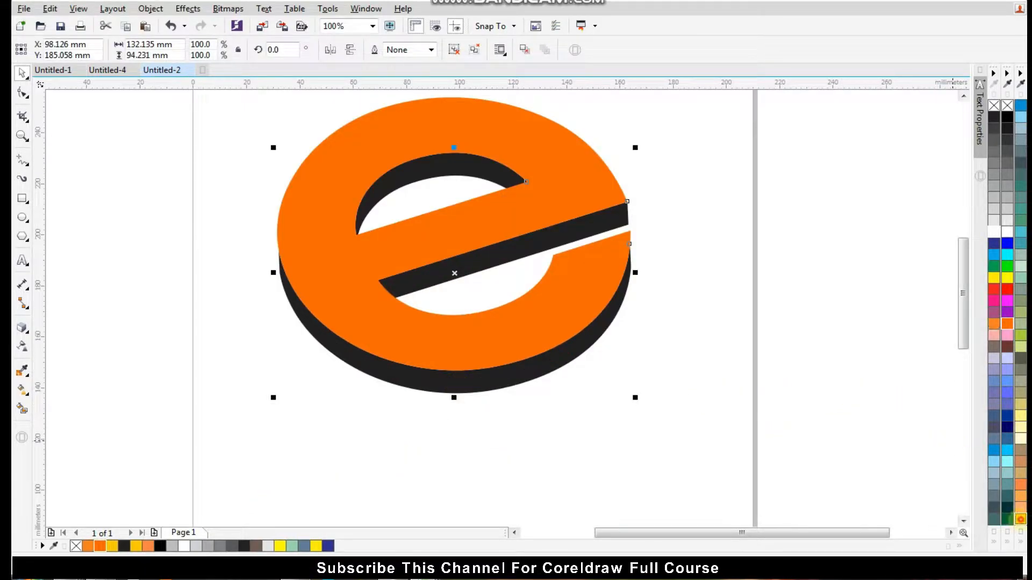
click(1021, 519)
click(623, 451)
scroll(507, 411, down, 1)
scroll(512, 382, up, 1)
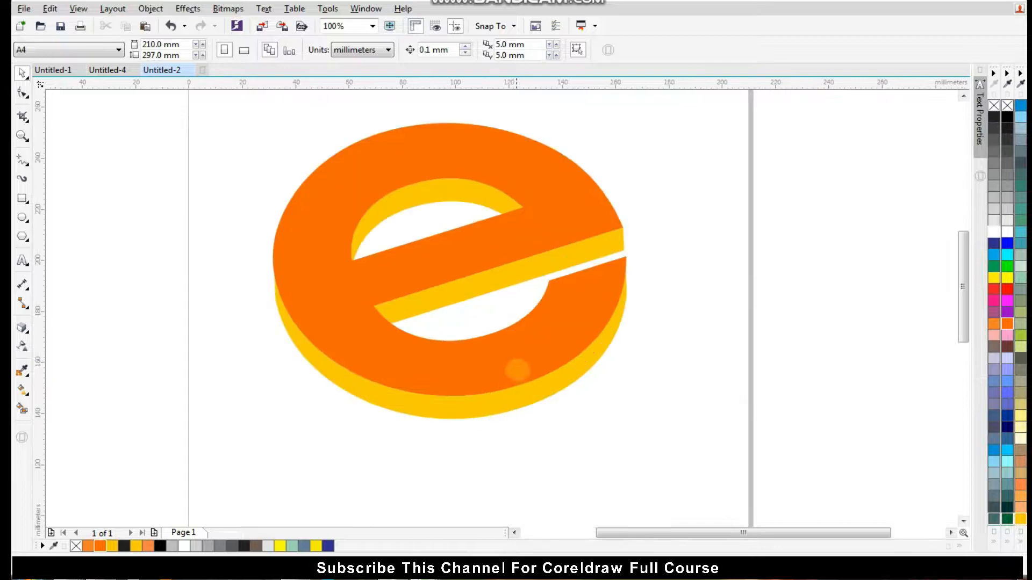
Step: Apply a left-to-right linear gradient to the front face with orange at both ends and golden yellow in the middle
click(524, 360)
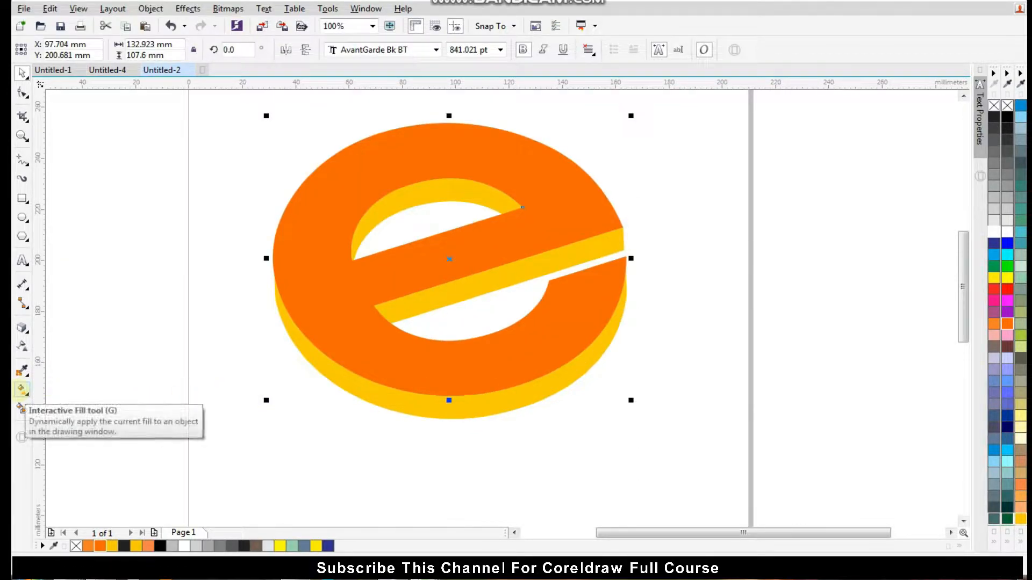
click(22, 389)
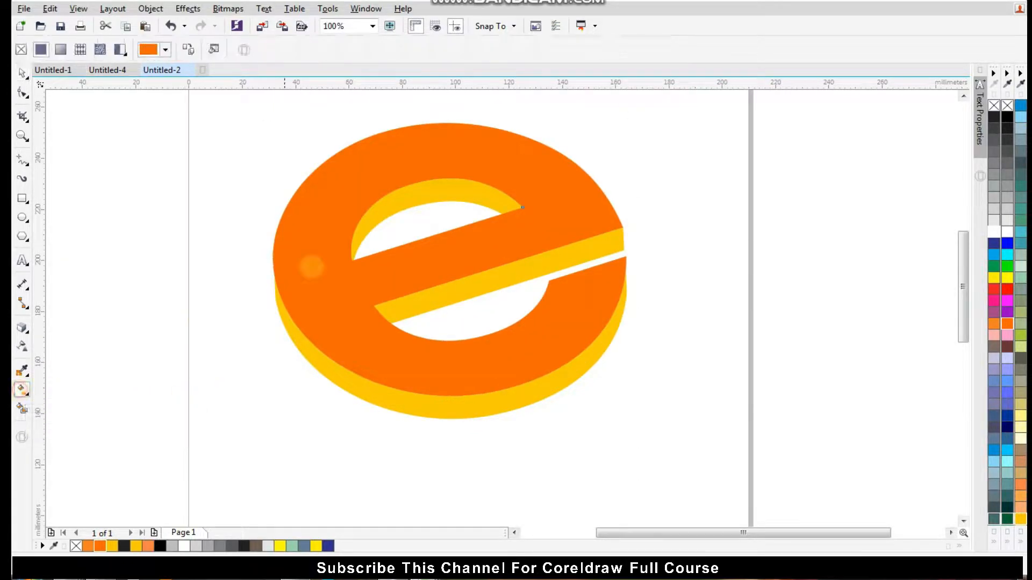
drag(301, 241, 596, 308)
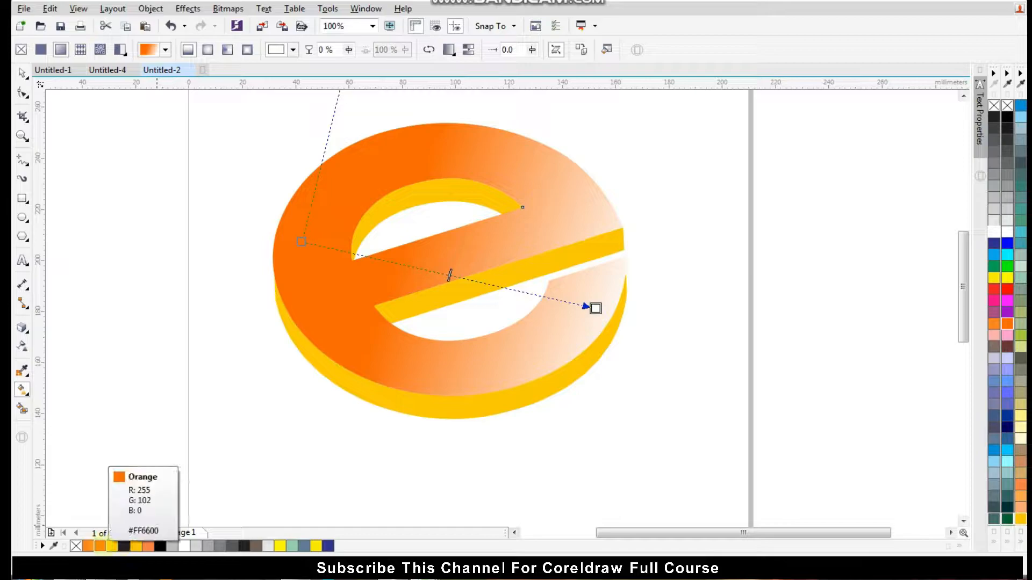
click(100, 546)
drag(450, 275, 454, 276)
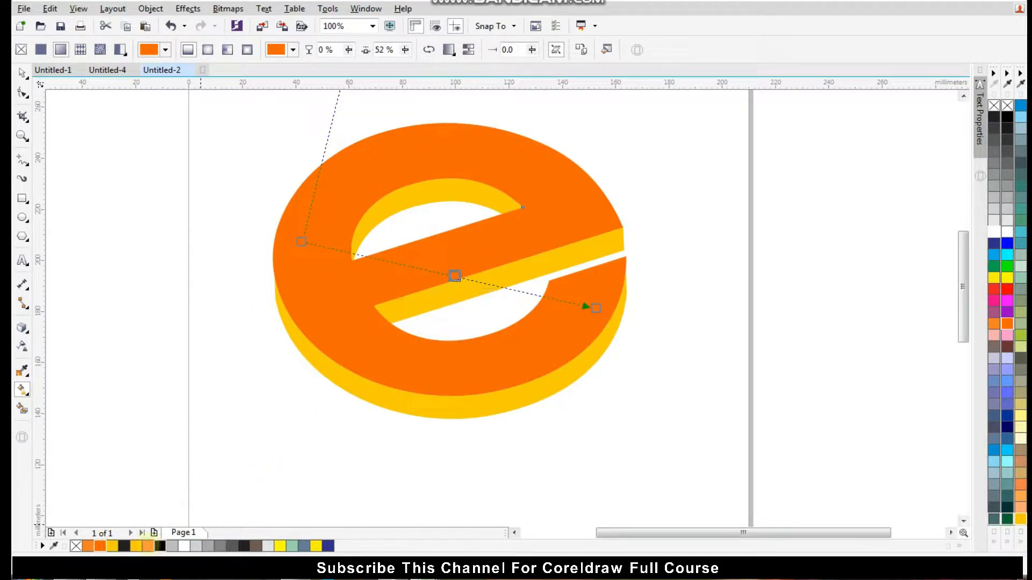
click(137, 546)
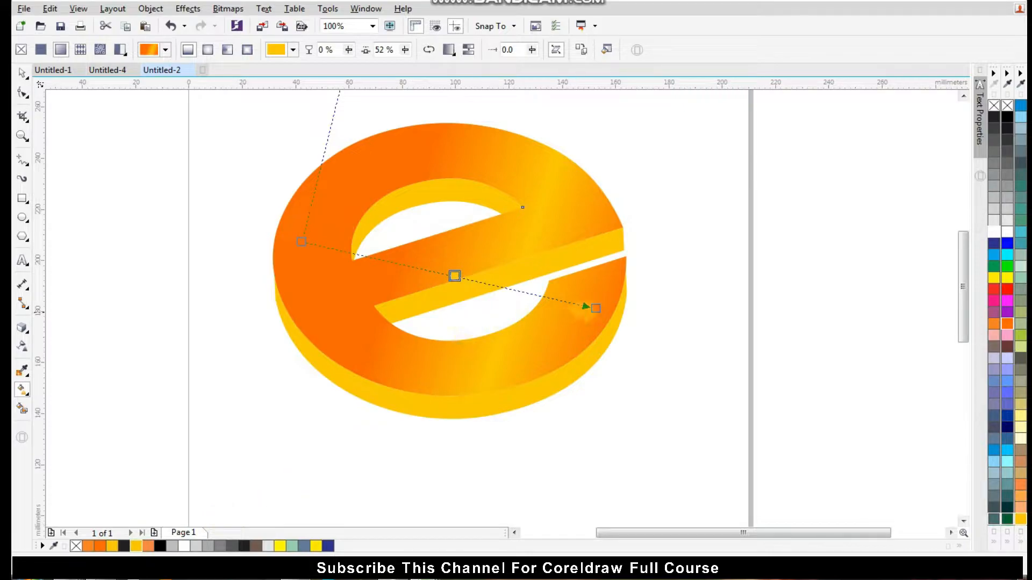
Step: Shift both ends of the front face's gradient up and left so the right edge turns deeper orange
drag(596, 308, 559, 297)
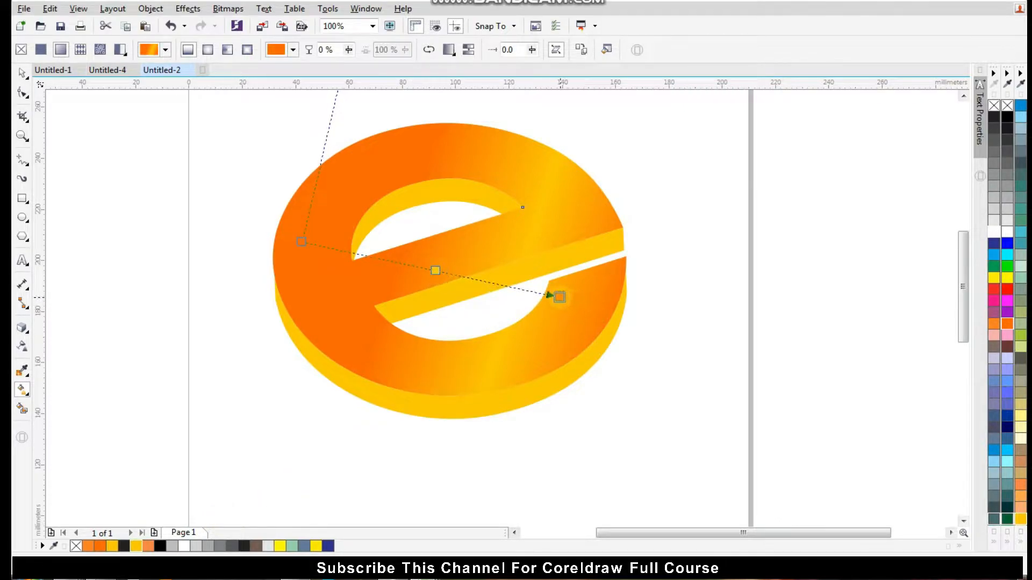
drag(300, 239, 267, 222)
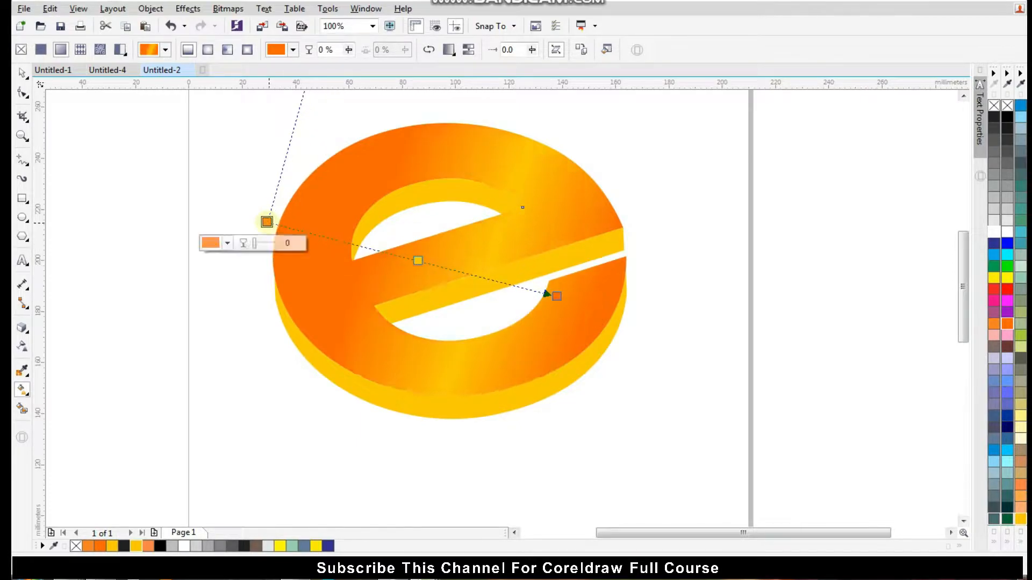
drag(557, 297, 540, 286)
drag(267, 222, 251, 208)
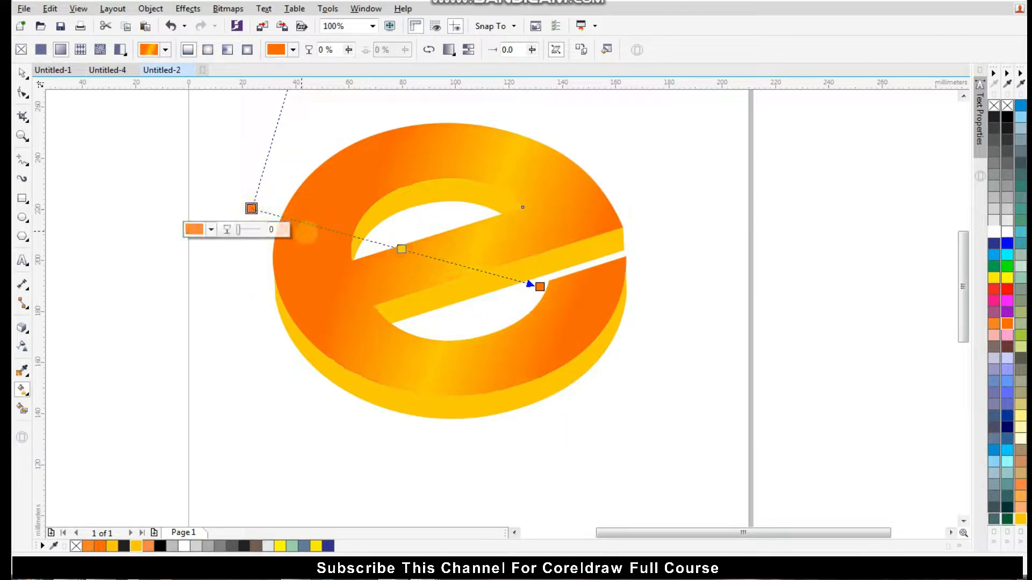
Step: Apply a left-to-right linear gradient across the letter's extruded sides with golden yellow at both ends
click(21, 72)
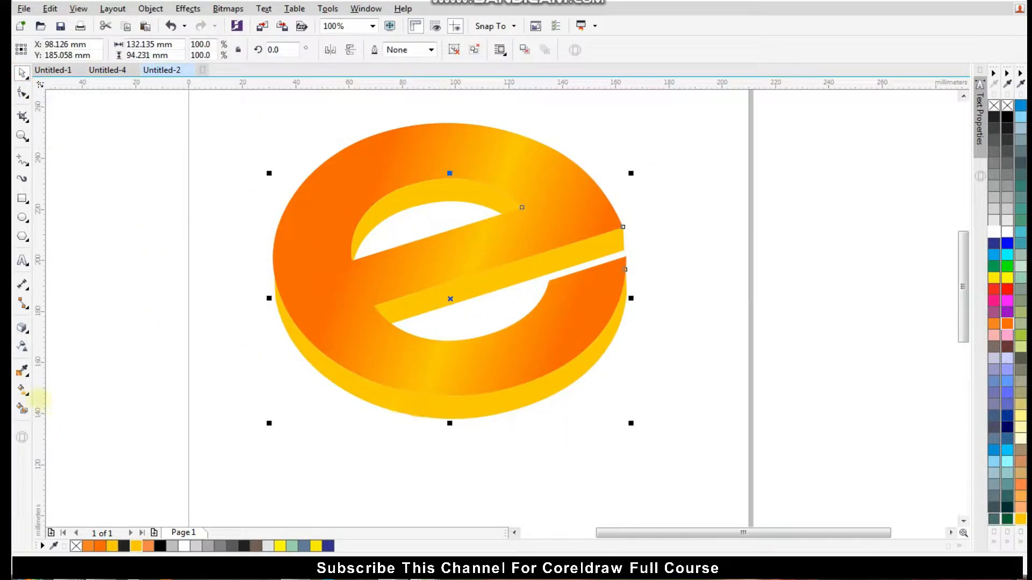
click(22, 390)
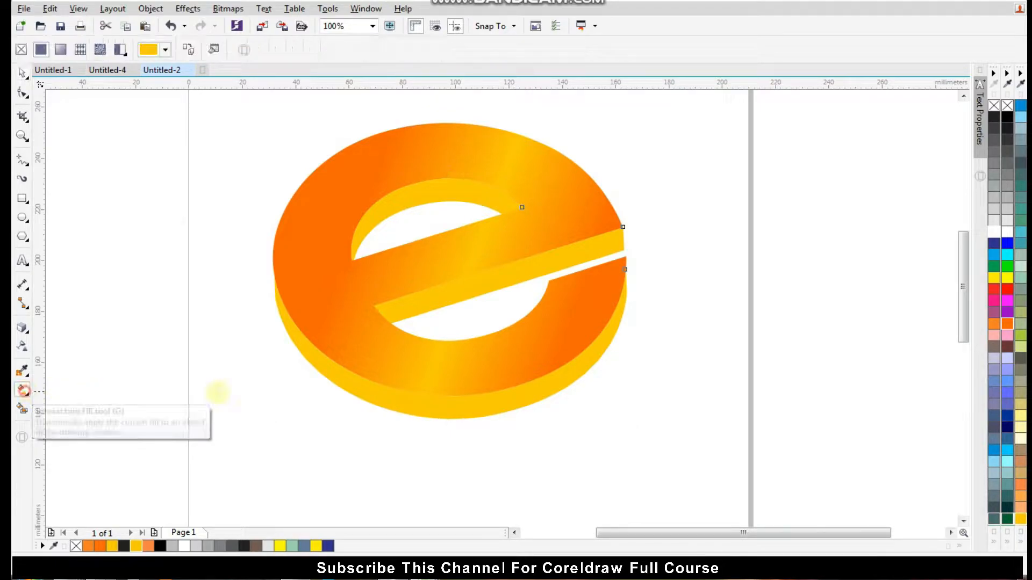
drag(288, 333, 580, 391)
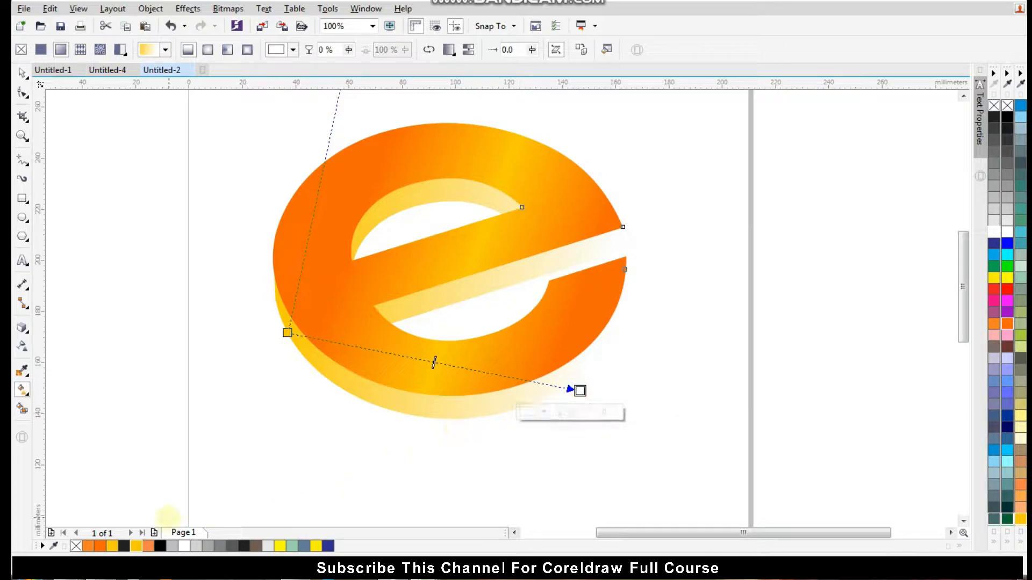
click(136, 546)
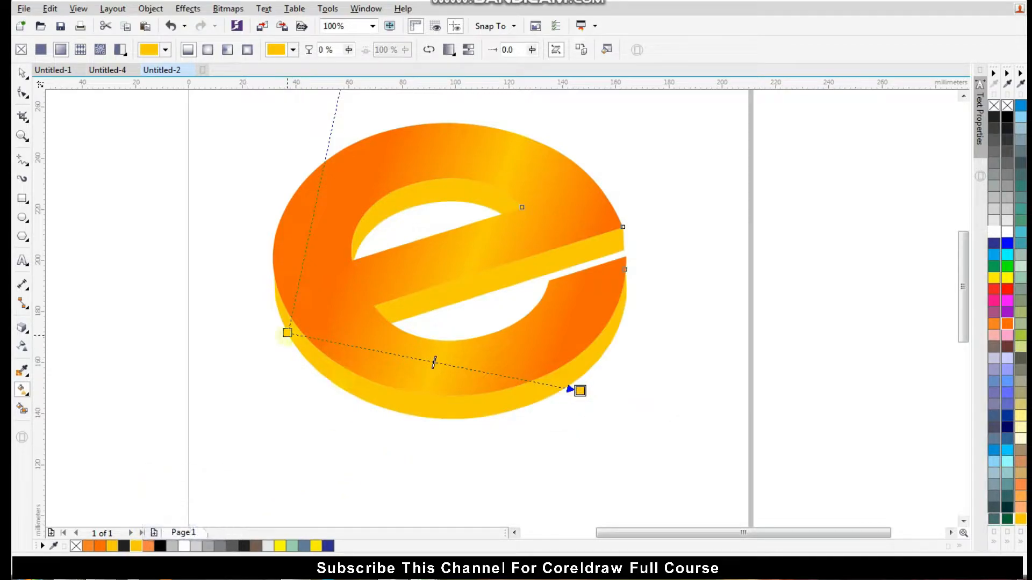
Step: Add an orange colour stop at about 51% along the gradient of the extruded sides
double_click(437, 362)
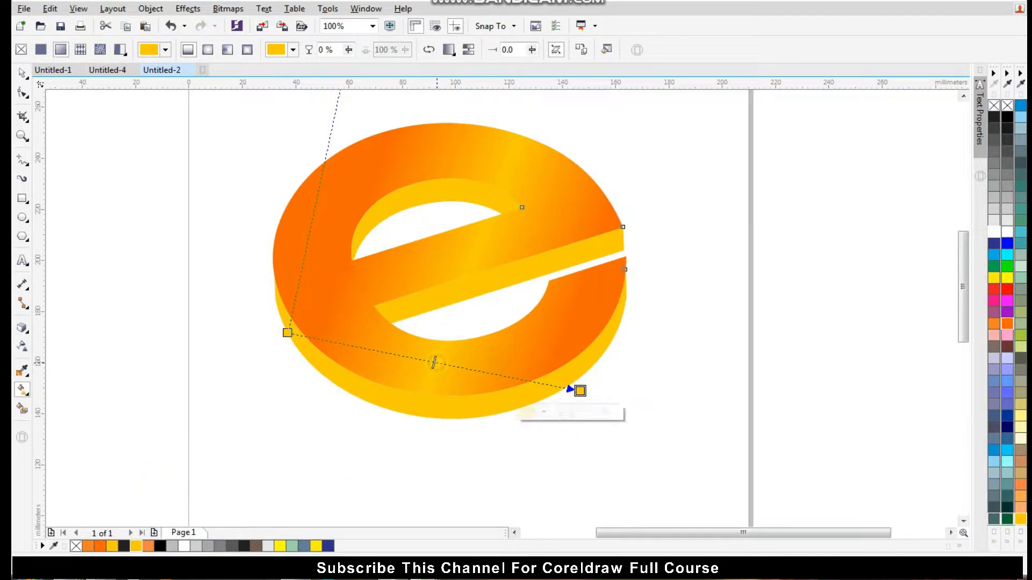
scroll(434, 363, up, 1)
click(432, 359)
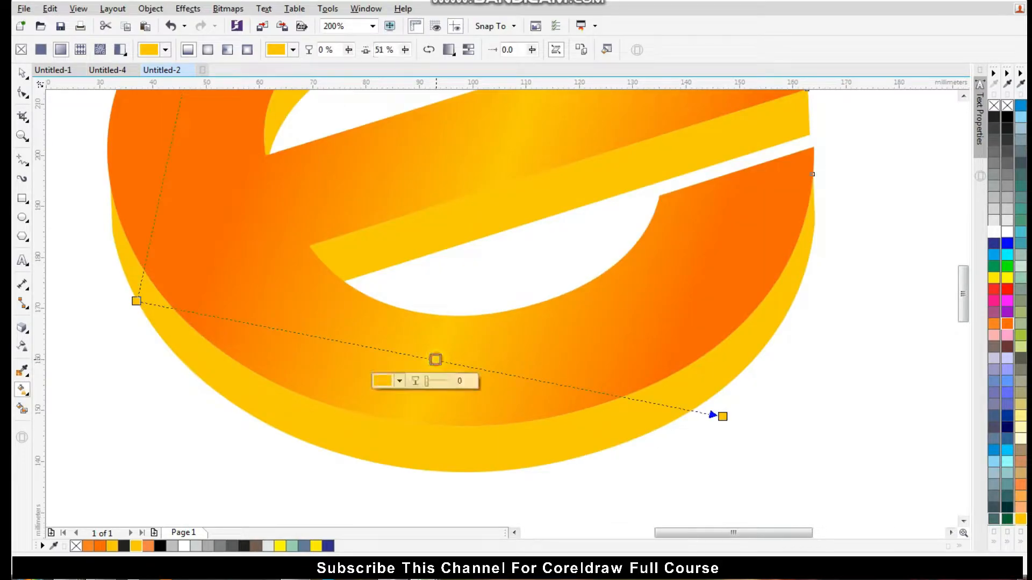
scroll(434, 358, up, 2)
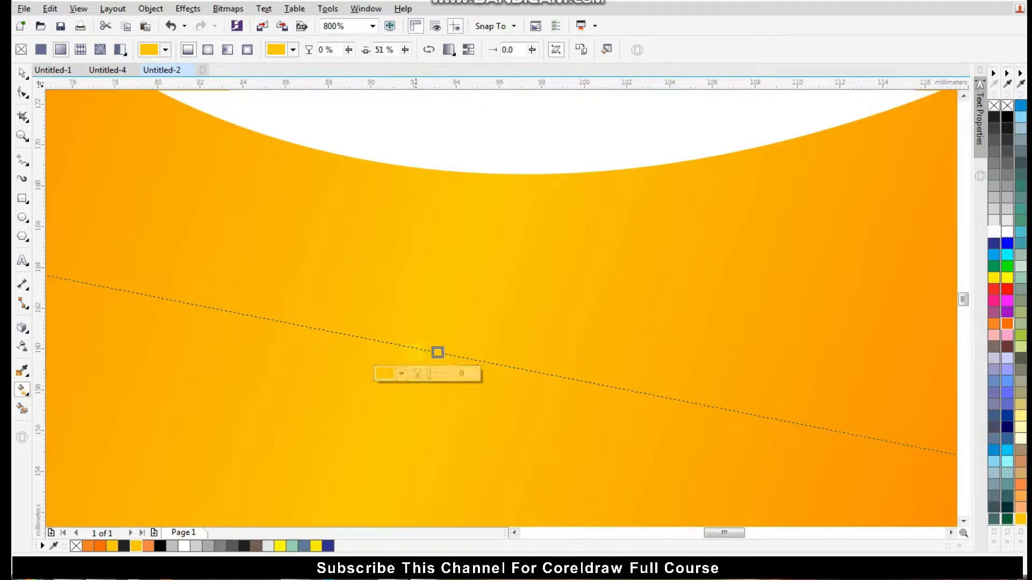
scroll(438, 354, down, 2)
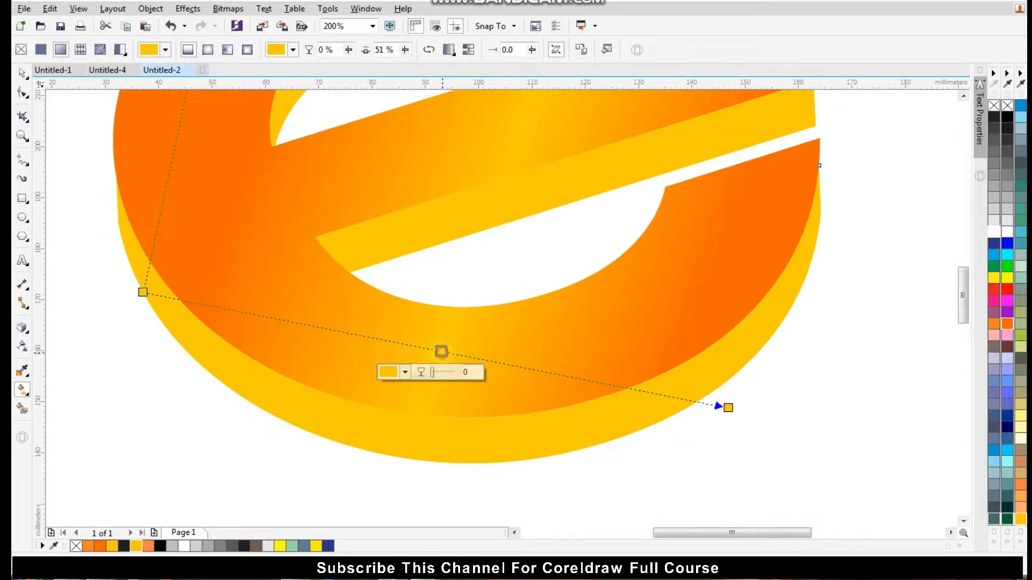
click(100, 546)
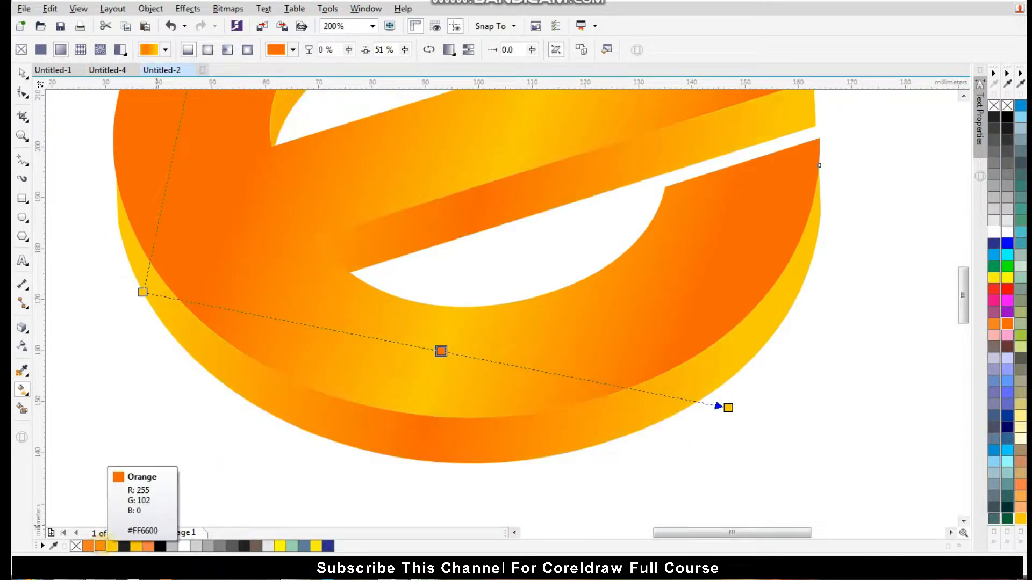
scroll(326, 478, down, 1)
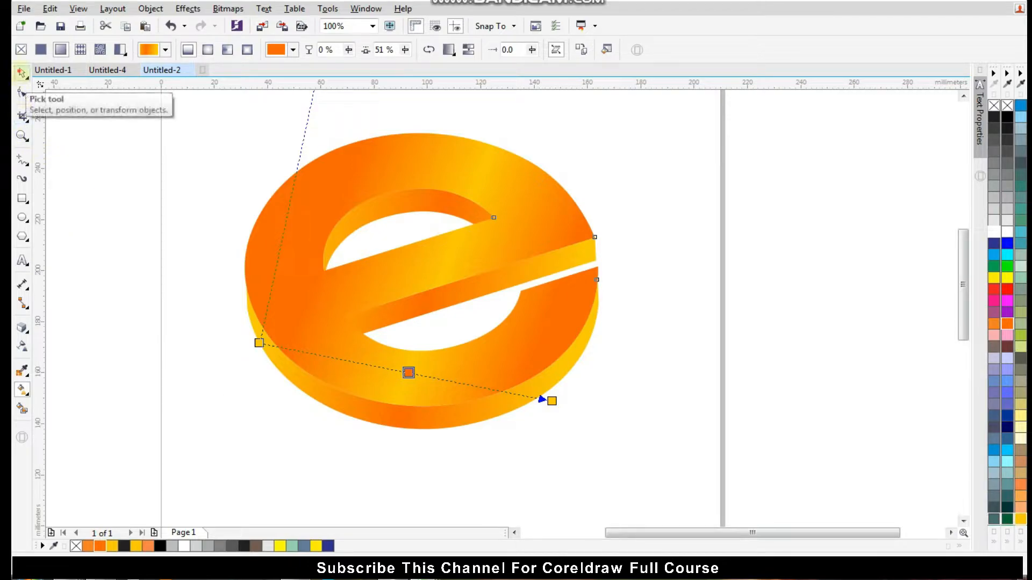
Step: Select the front face and extruded sides together and flatten the letter to about 93 mm high
click(22, 73)
scroll(359, 336, down, 1)
drag(519, 270, 551, 226)
scroll(389, 395, up, 1)
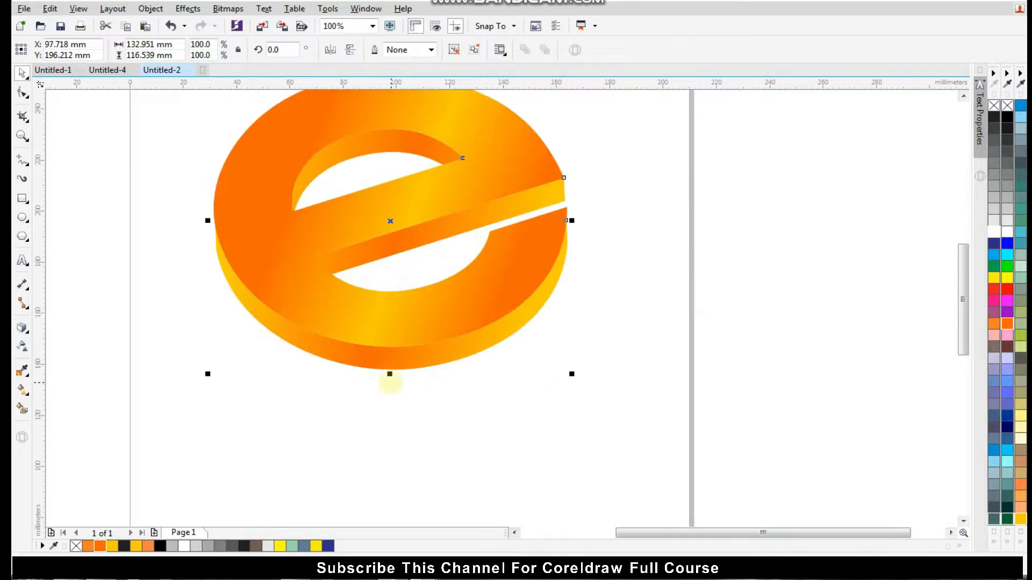
drag(391, 375, 390, 299)
drag(450, 251, 445, 324)
drag(385, 371, 384, 386)
scroll(463, 356, down, 1)
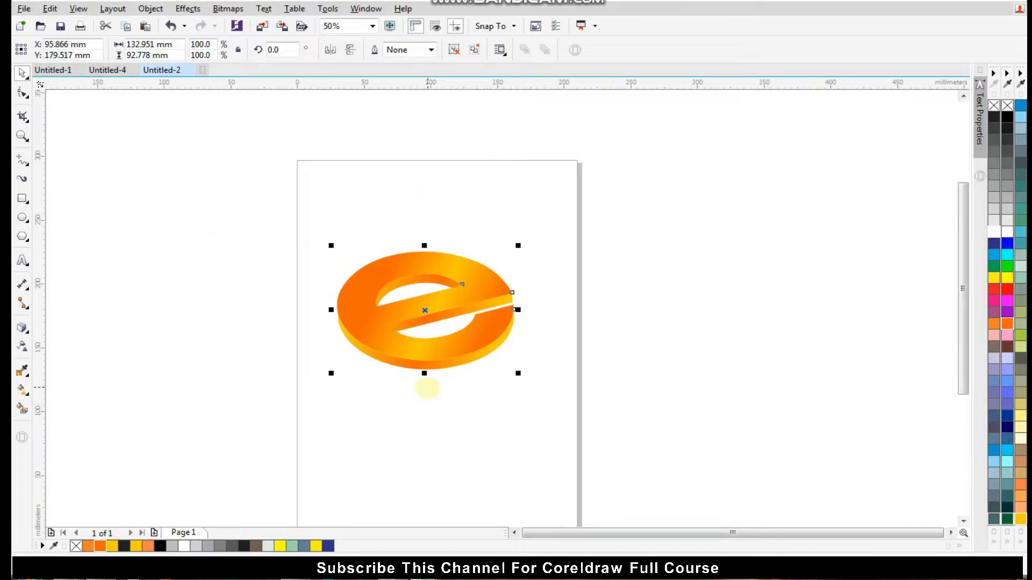
Step: Stretch the letter to about 97 mm high and move it left so it straddles the page's left edge
scroll(424, 385, up, 1)
drag(426, 356, 271, 371)
scroll(441, 371, down, 1)
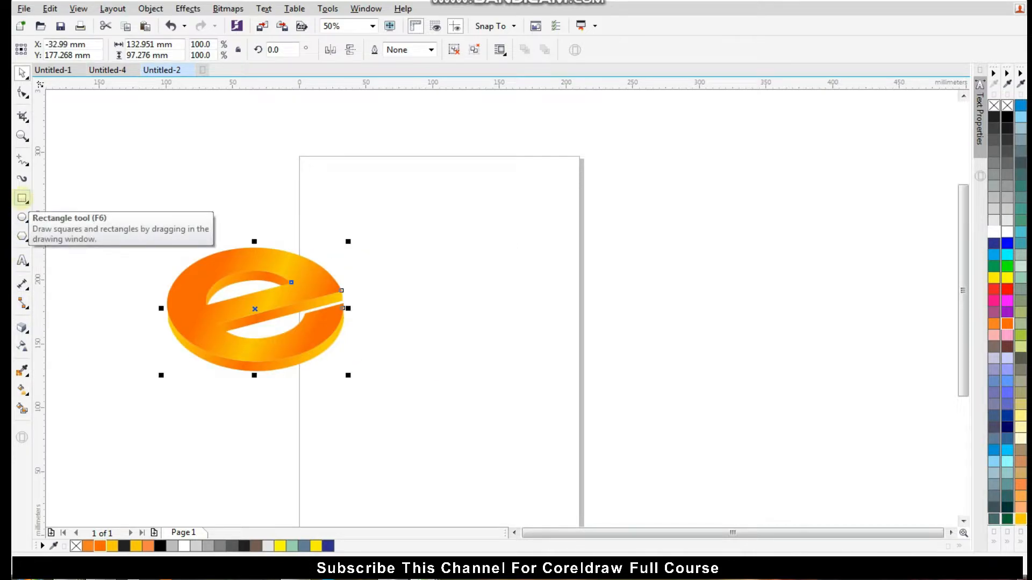
Step: Draw a rectangle about 140 by 106 mm beside the letter and fill it with near-black
click(22, 199)
drag(417, 239, 604, 375)
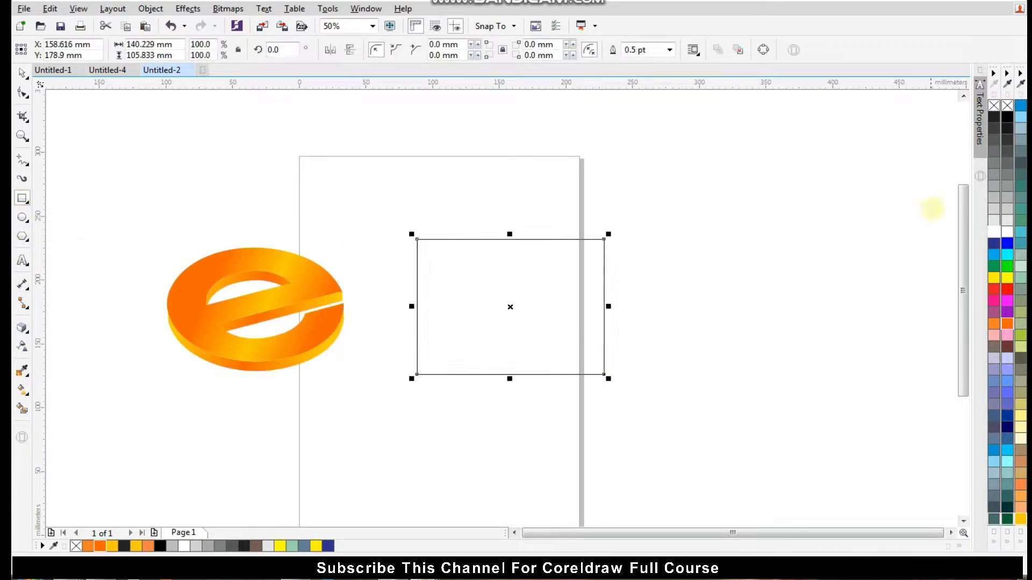
click(994, 117)
Step: Select the whole letter and scale it down to about 97 by 71 mm
click(21, 73)
click(344, 205)
drag(377, 220, 184, 396)
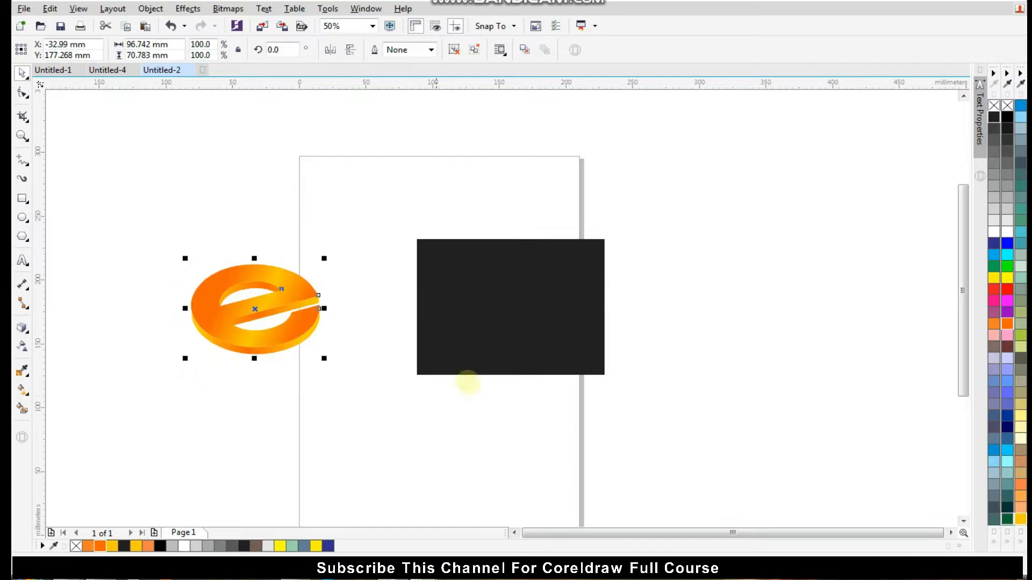
Step: Align the letter's centre horizontally and vertically with the dark rectangle
shift+click(513, 346)
key(c)
key(e)
Step: Bring the letter in front of the dark rectangle and enlarge it to about 104 by 76 mm
click(346, 406)
drag(340, 405, 656, 246)
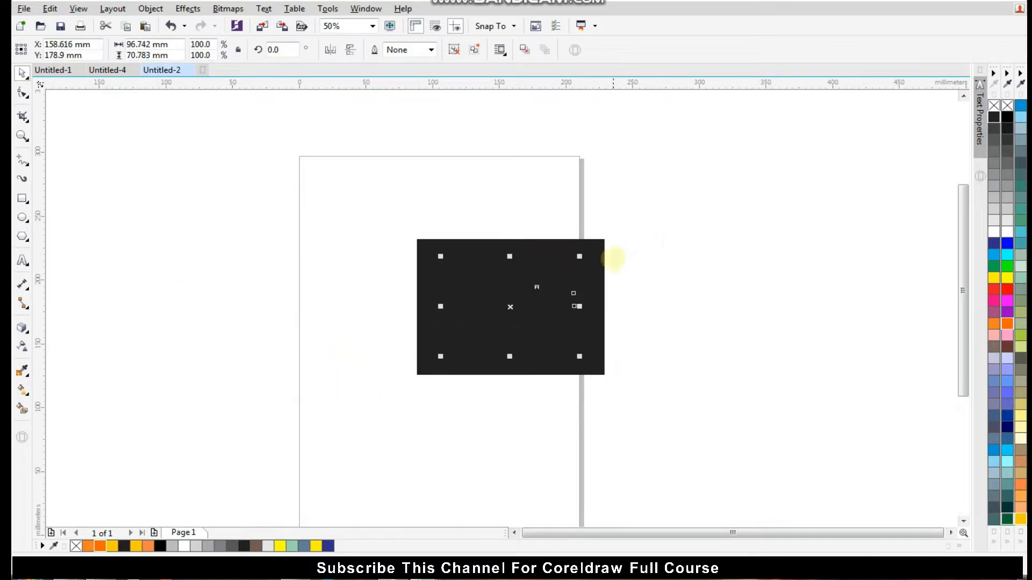
scroll(598, 292, up, 1)
key(shift+Page_Up)
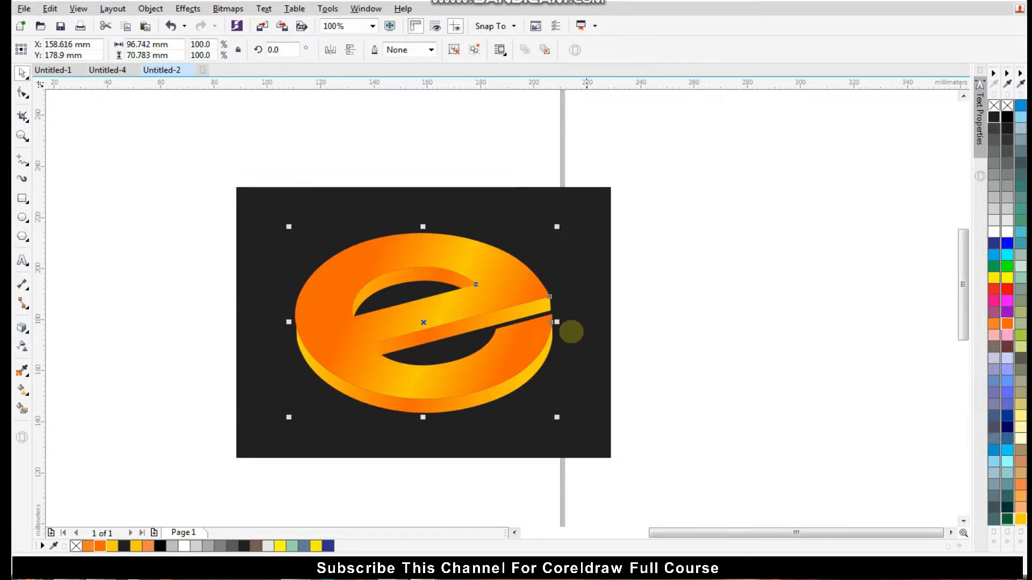
drag(556, 418, 567, 425)
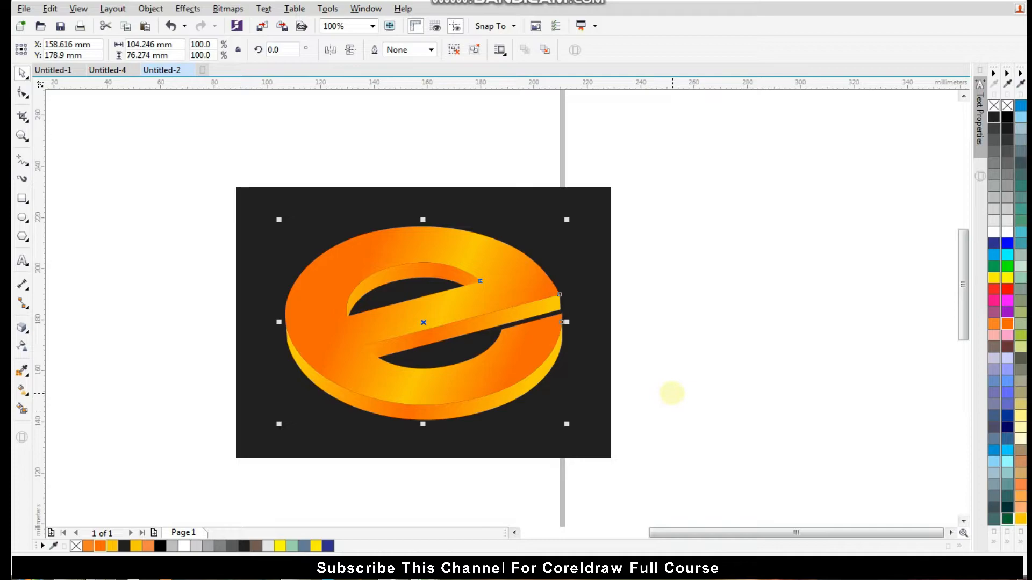
click(672, 394)
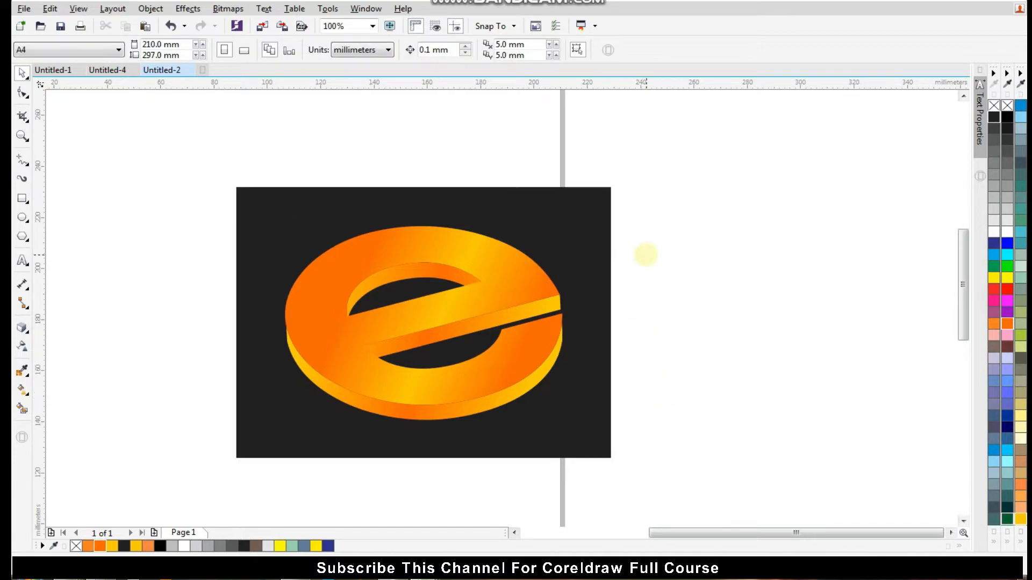
Step: Draw a six-sided polygon about 26 mm wide on the empty area left of the dark rectangle
click(24, 237)
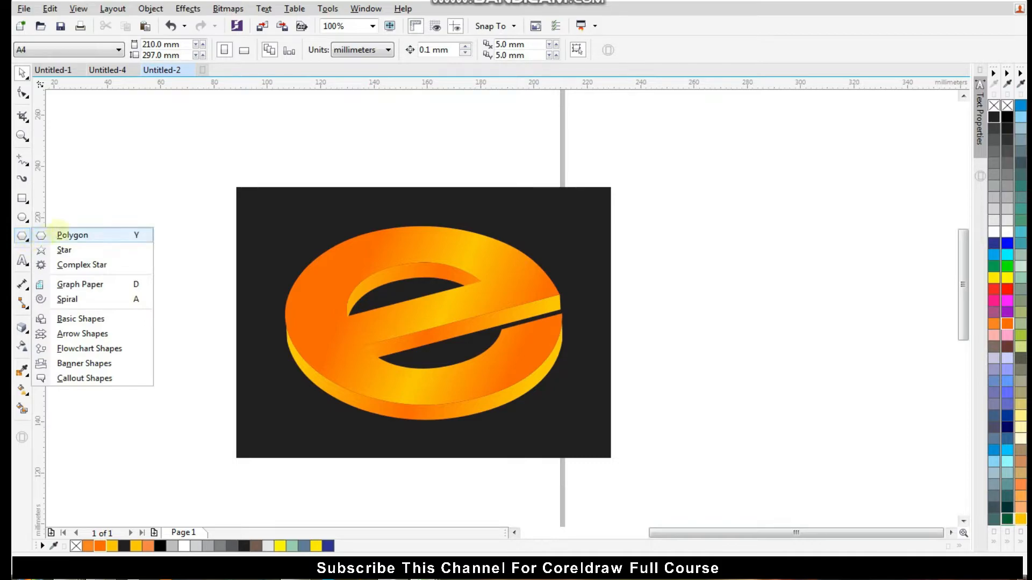
click(72, 235)
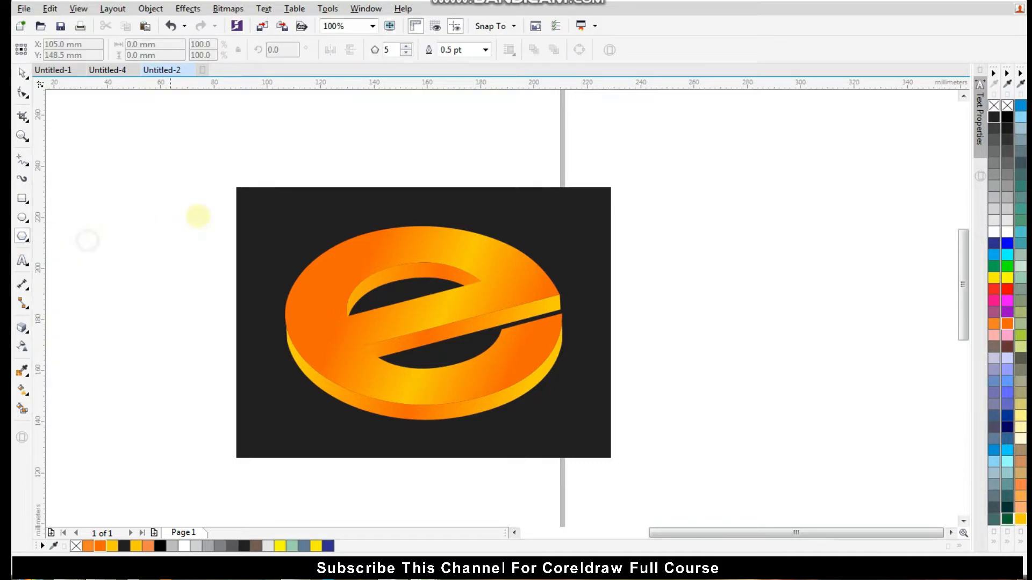
click(386, 49)
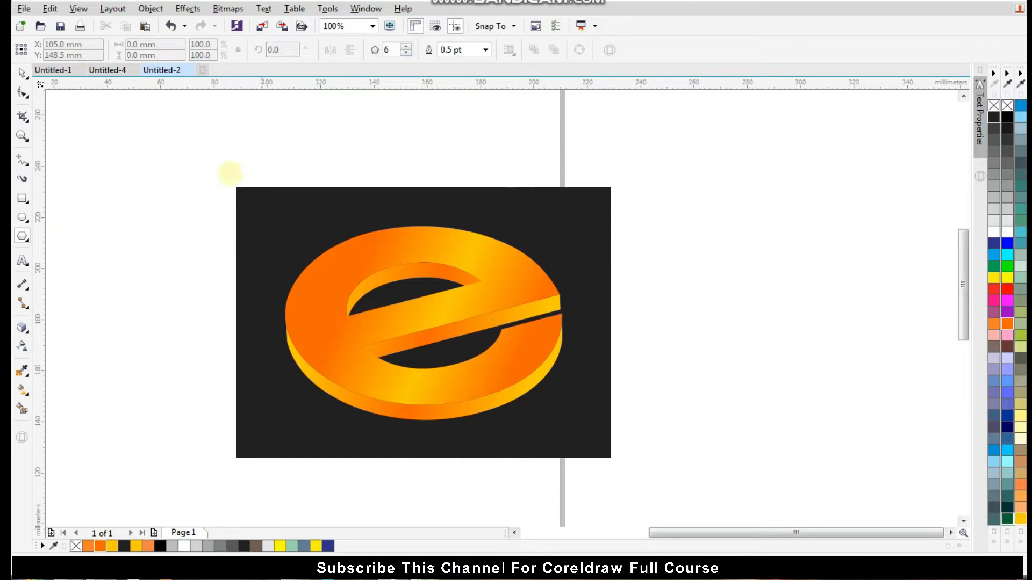
drag(115, 206, 191, 274)
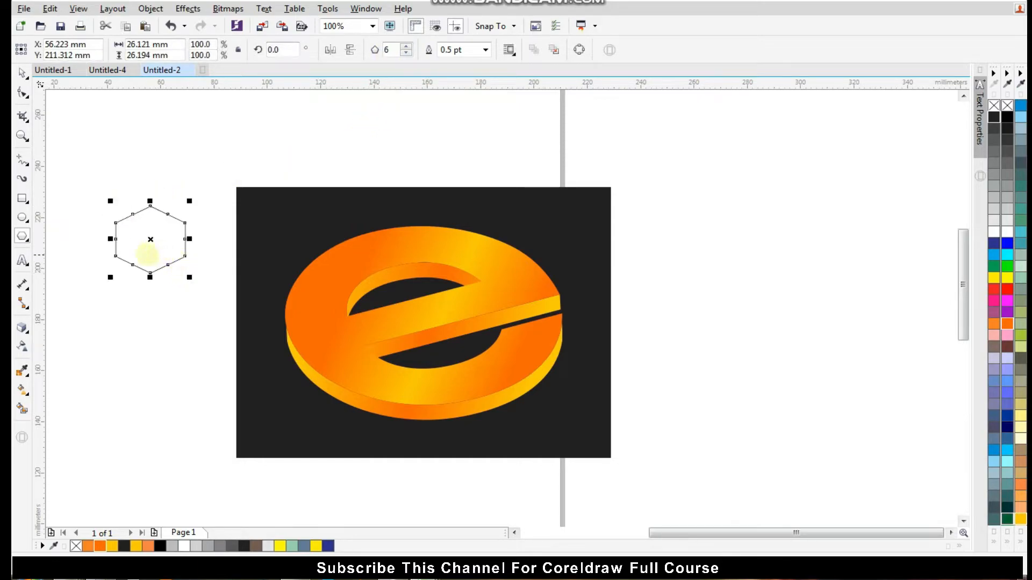
Step: Reshape the hexagon into a thin six-pointed star by pulling its top corner node in close to the centre
scroll(140, 218, up, 1)
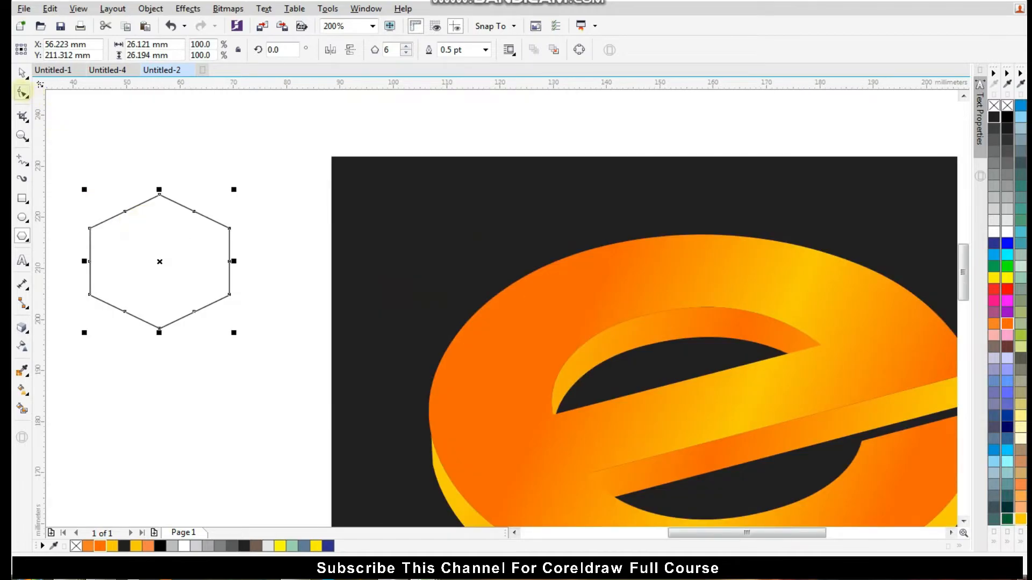
click(22, 92)
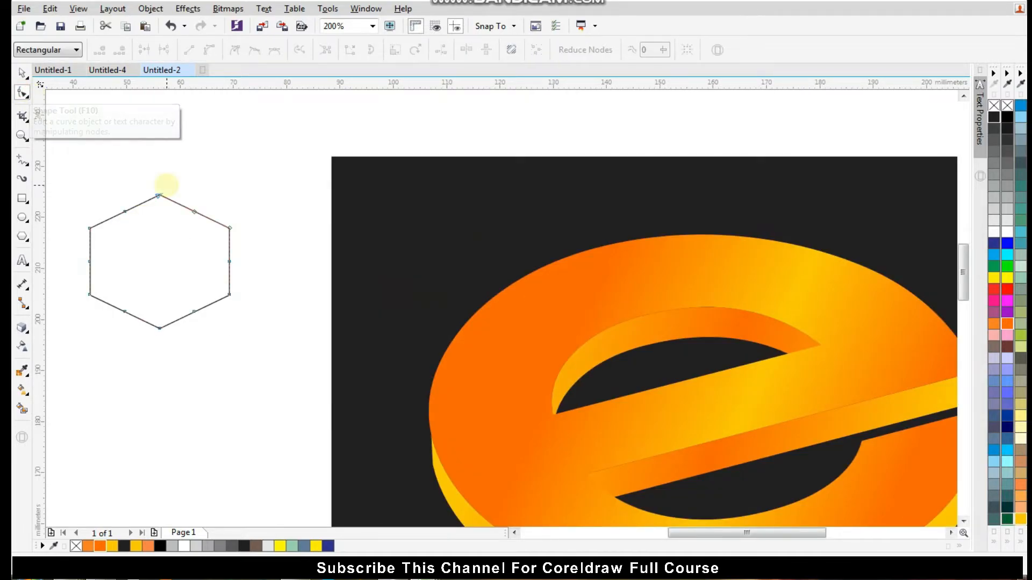
scroll(159, 195, up, 1)
drag(159, 195, 159, 318)
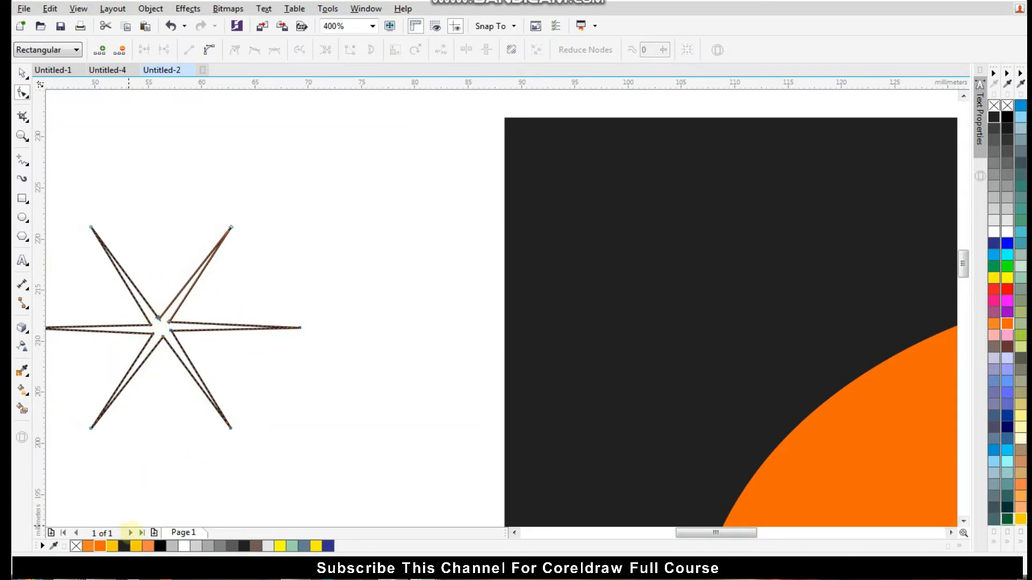
Step: Fill the star white, place it over the dark rectangle's upper-left corner and remove its outline
click(184, 546)
click(183, 546)
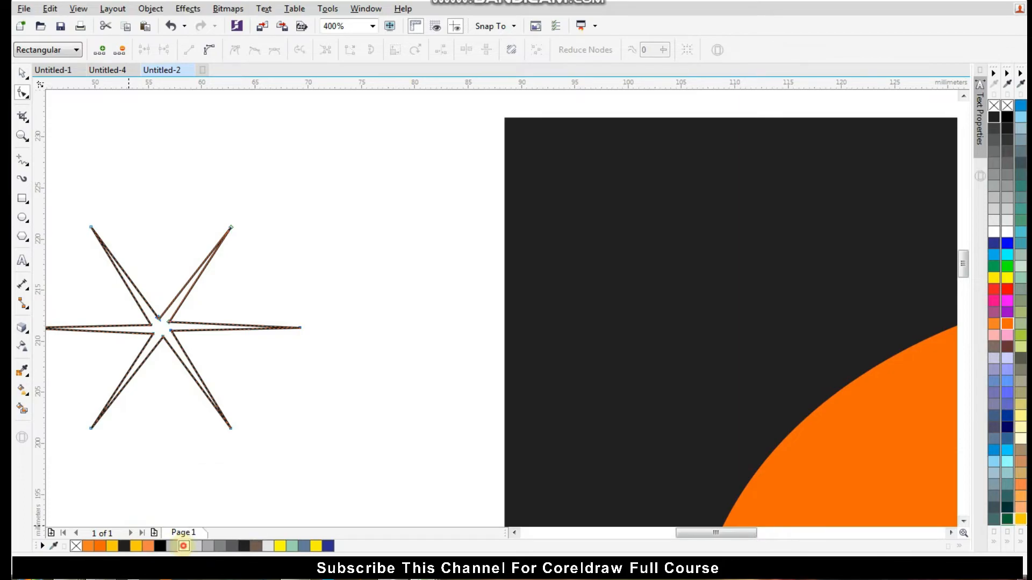
scroll(106, 418, down, 2)
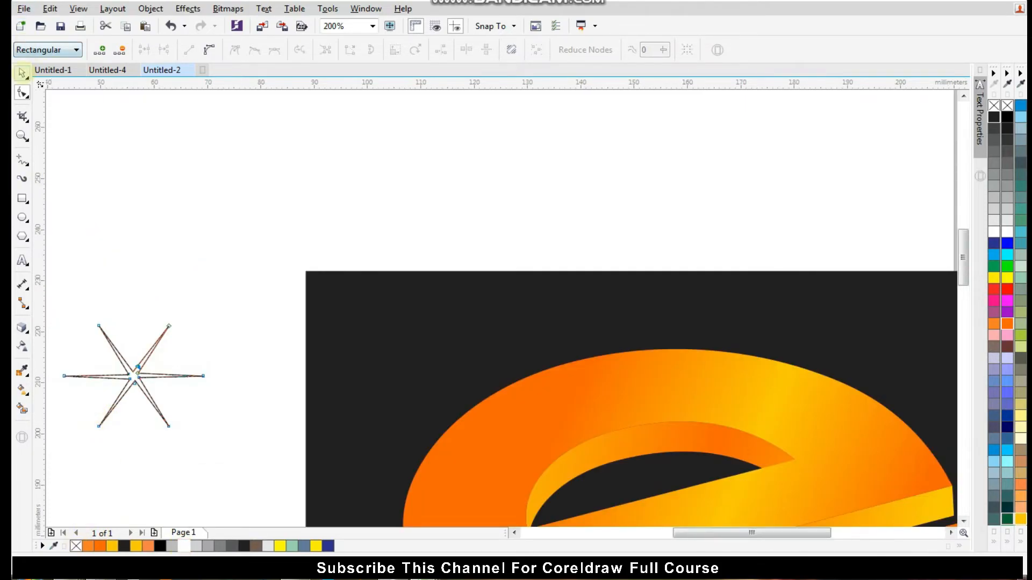
key(space)
drag(136, 376, 370, 350)
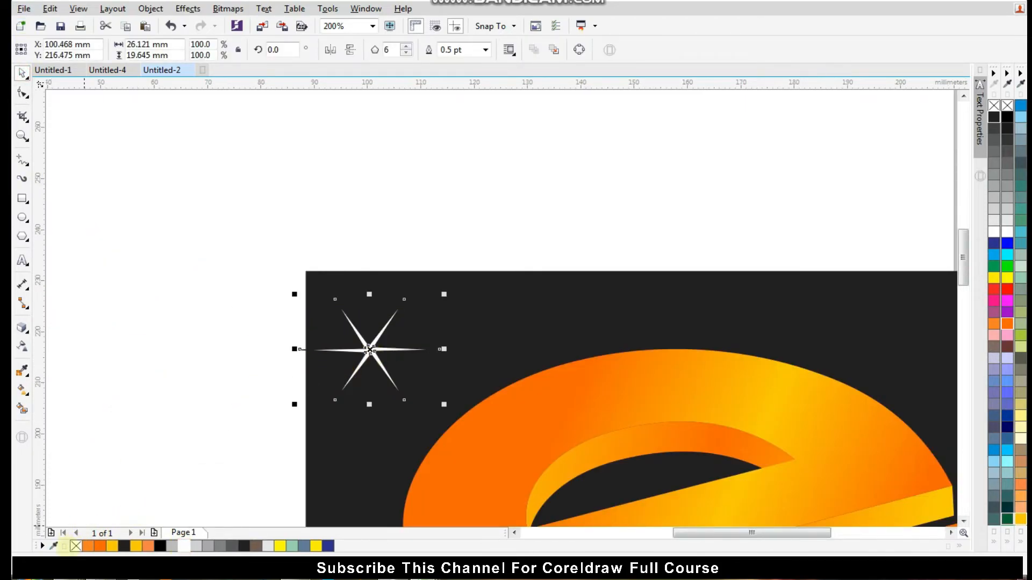
right_click(74, 546)
Step: Move the star to the letter's right-hand tip above the slit and scale it down to about 10.5 mm wide
scroll(224, 246, down, 1)
drag(303, 286, 591, 354)
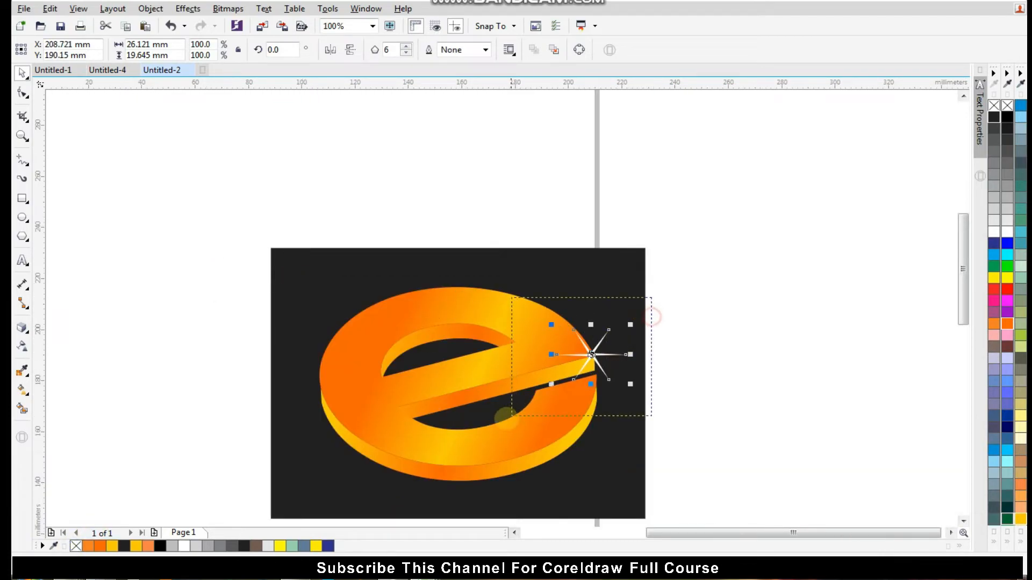
scroll(591, 354, up, 4)
drag(688, 377, 618, 324)
scroll(566, 286, up, 2)
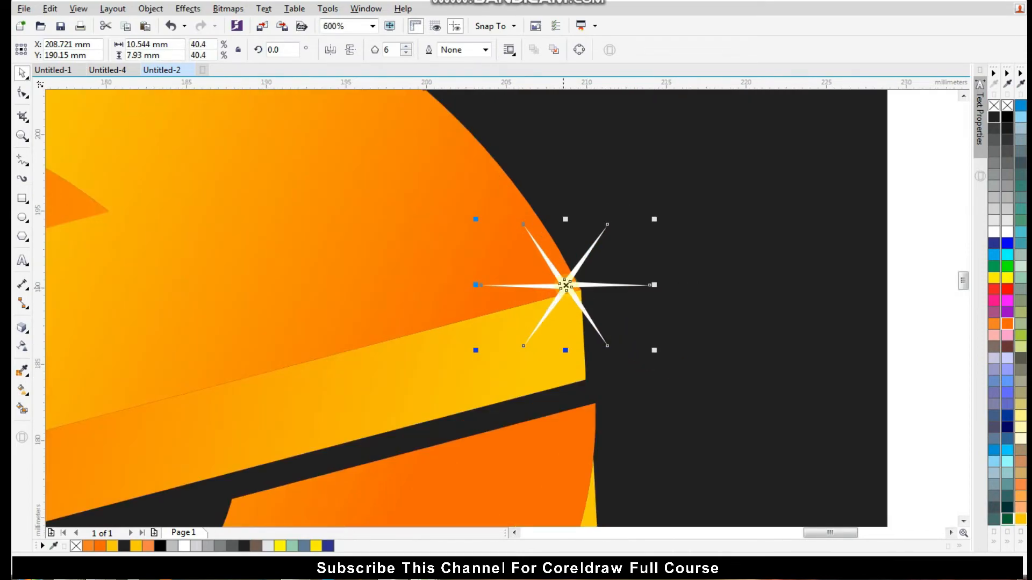